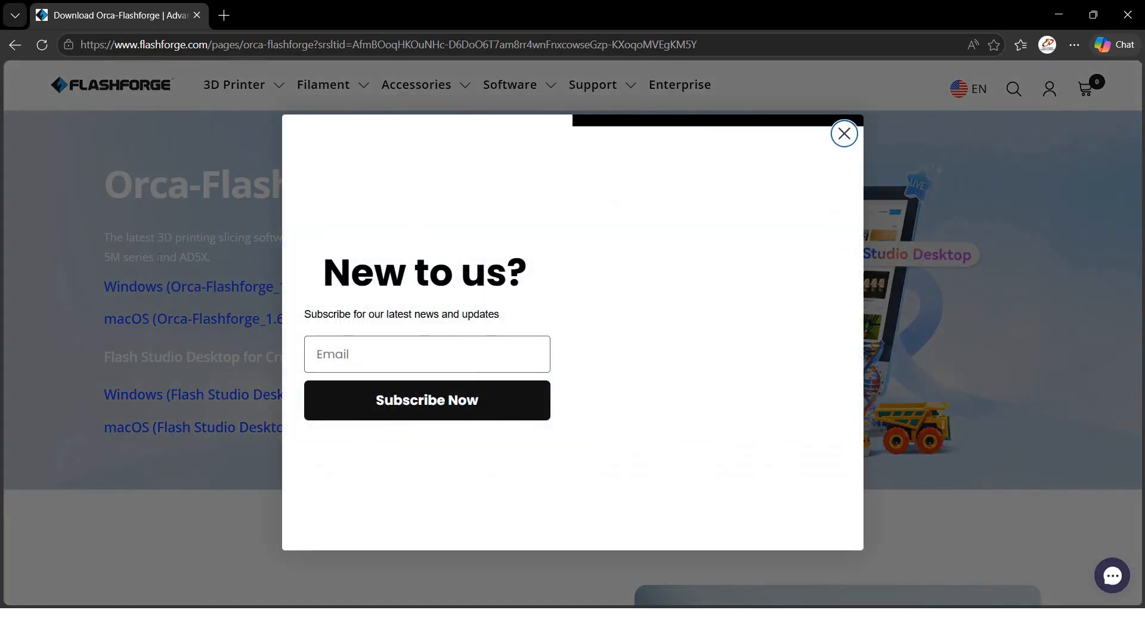
Dismiss the newsletter subscription popup on the Orca-Flashforge download page and leave the browser.
left_click(843, 133)
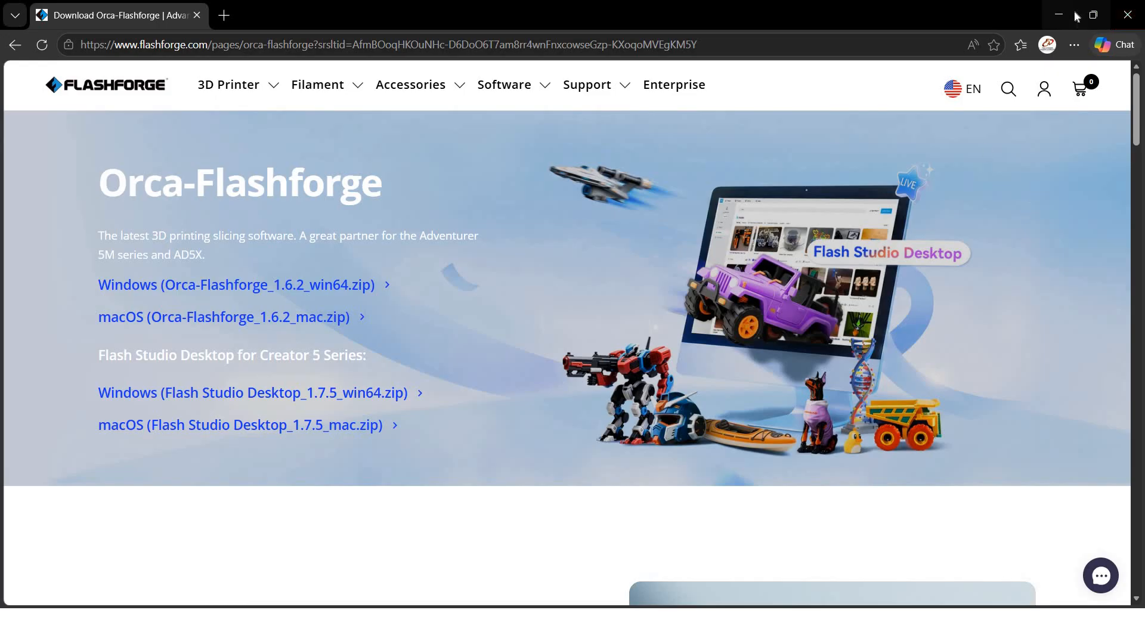
left_click(444, 642)
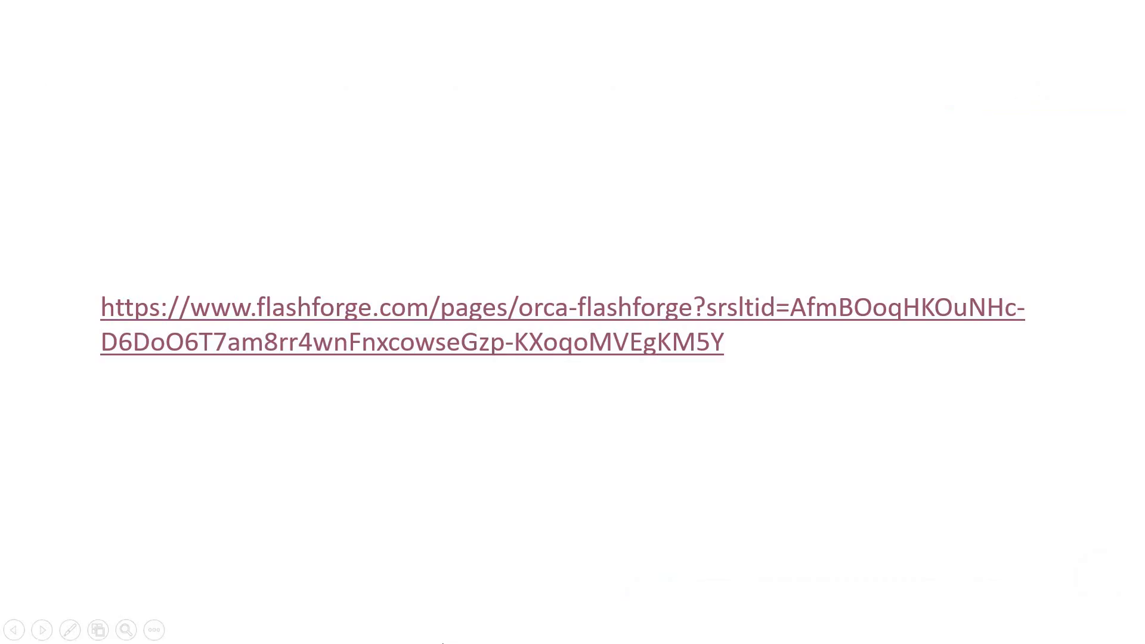
Launch the Orca-Flashforge slicer and dismiss its new version offer.
key("super")
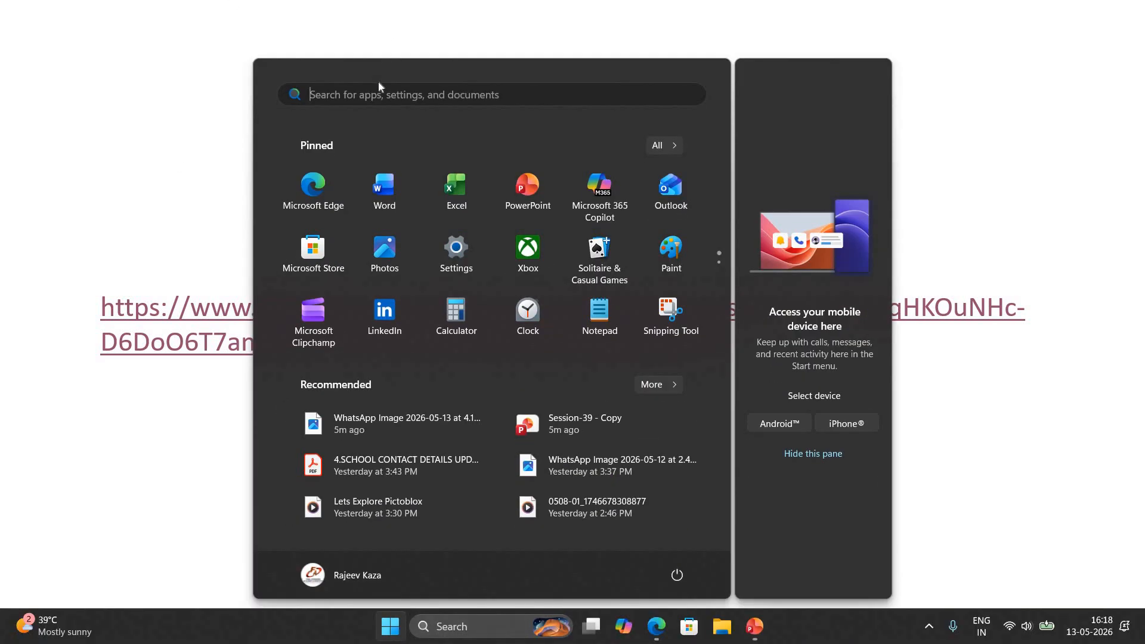
left_click(386, 95)
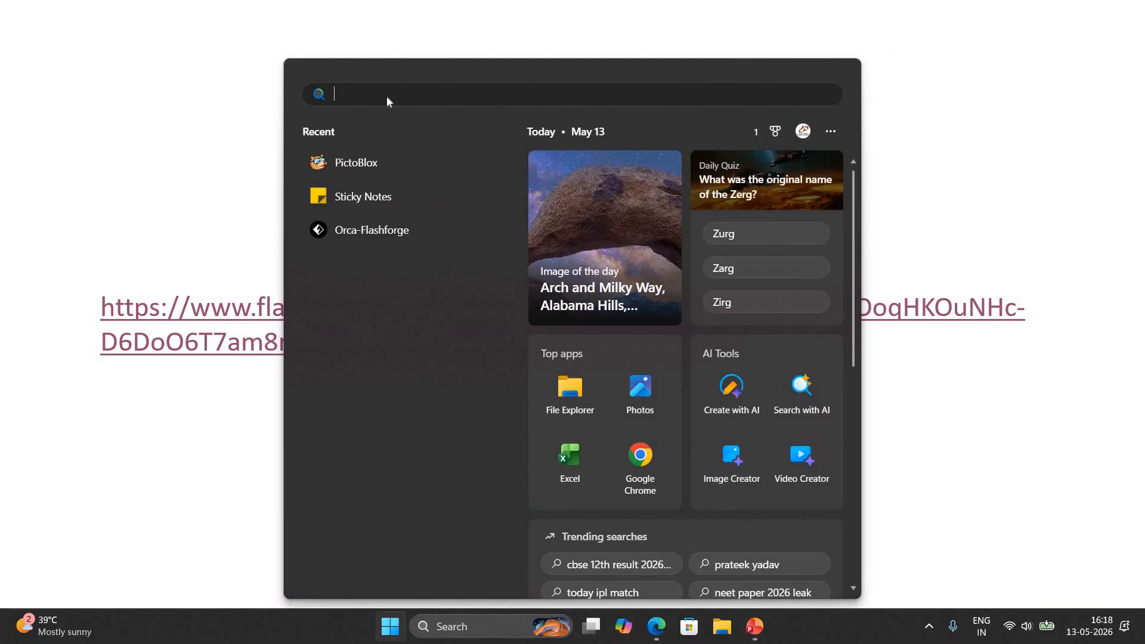
type("o")
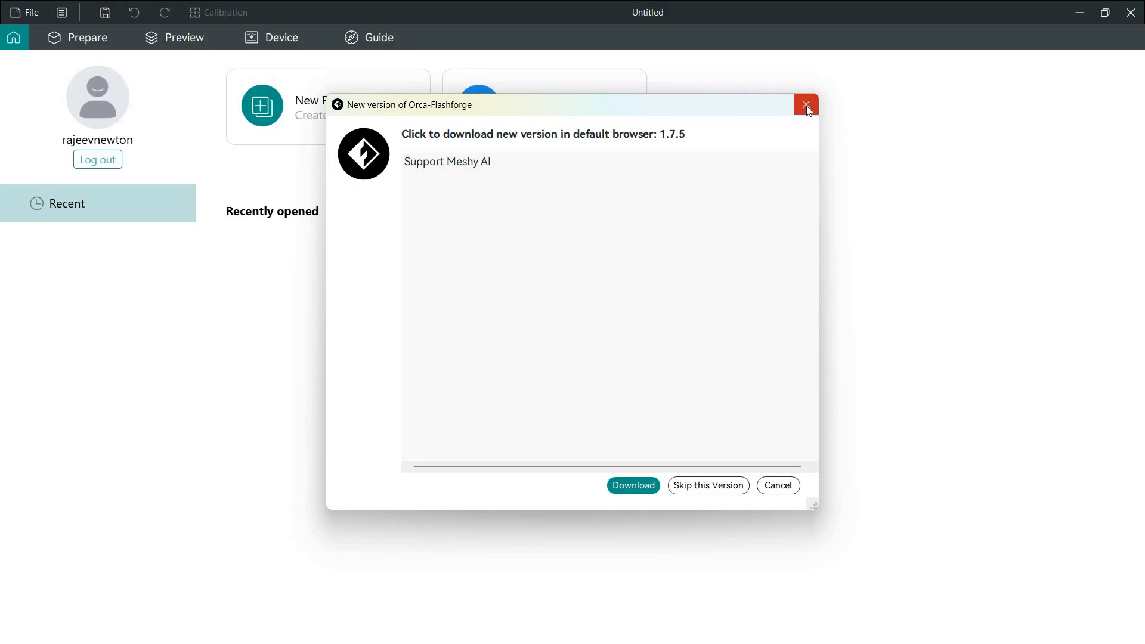
left_click(709, 485)
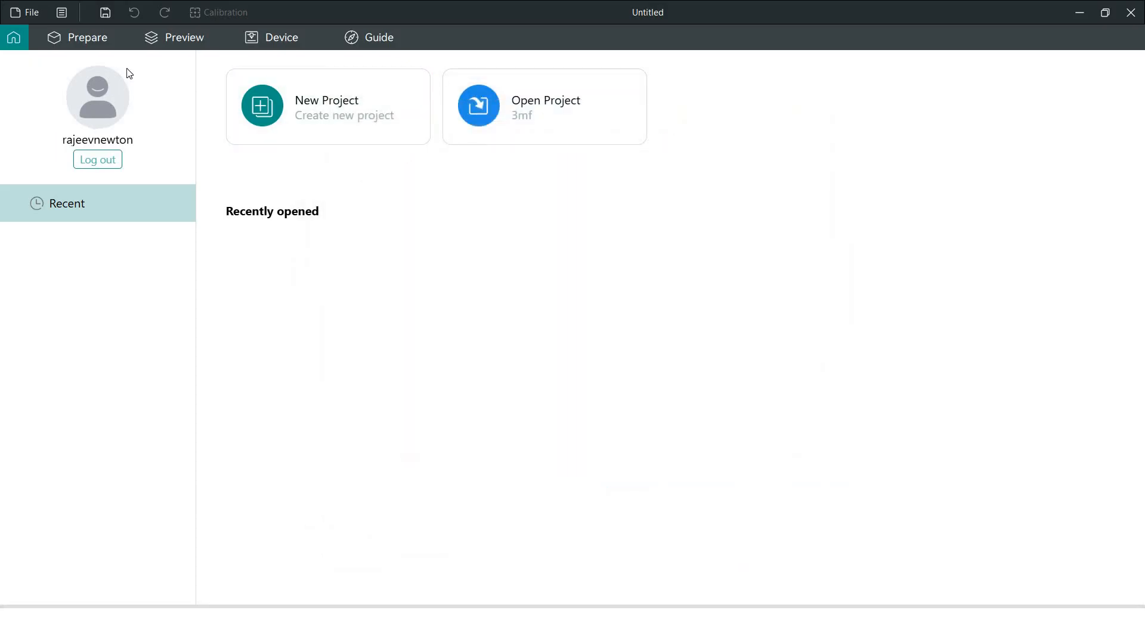
Look through the slicer's Prepare, Preview, Device and Guide workspaces.
left_click(62, 38)
left_click(188, 41)
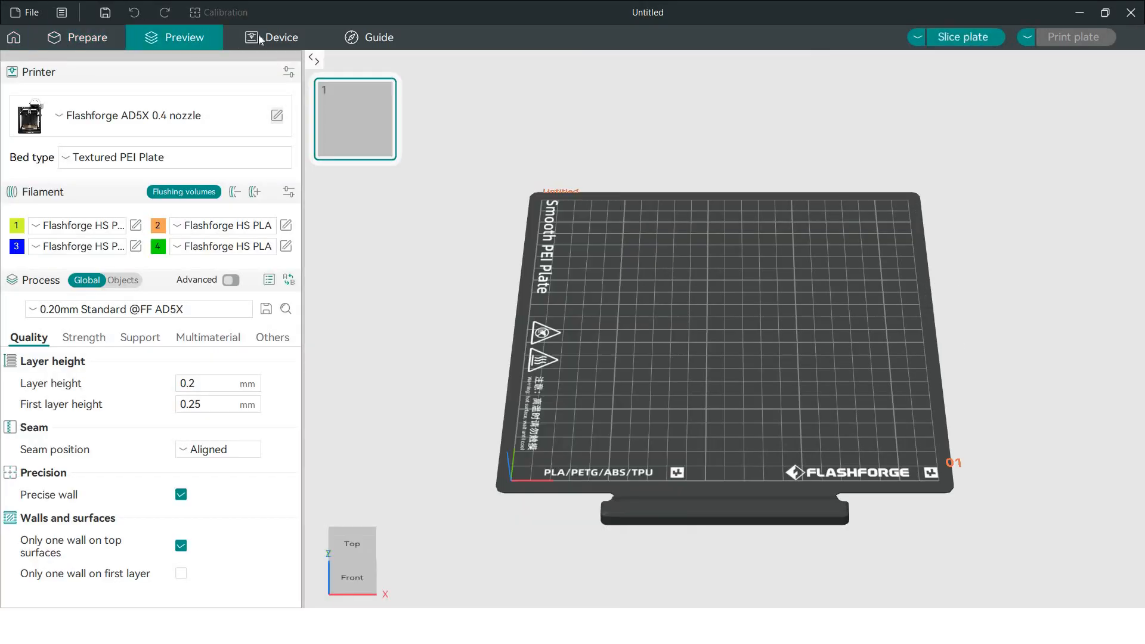
left_click(258, 36)
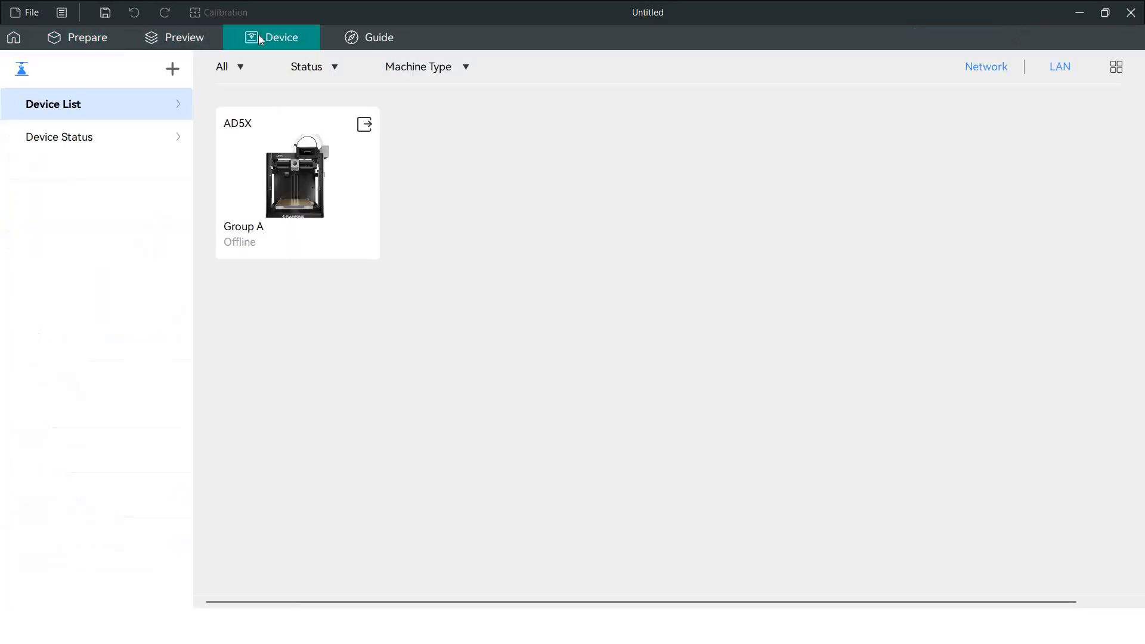
left_click(352, 38)
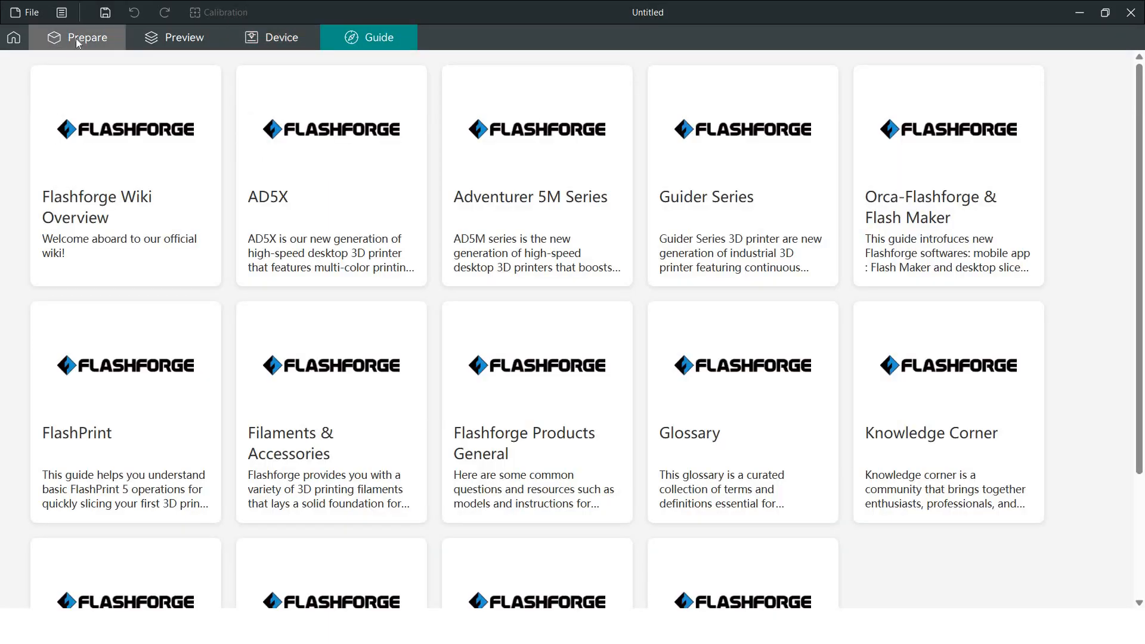
Look over the available project file commands and editing commands without running any of them.
left_click(31, 13)
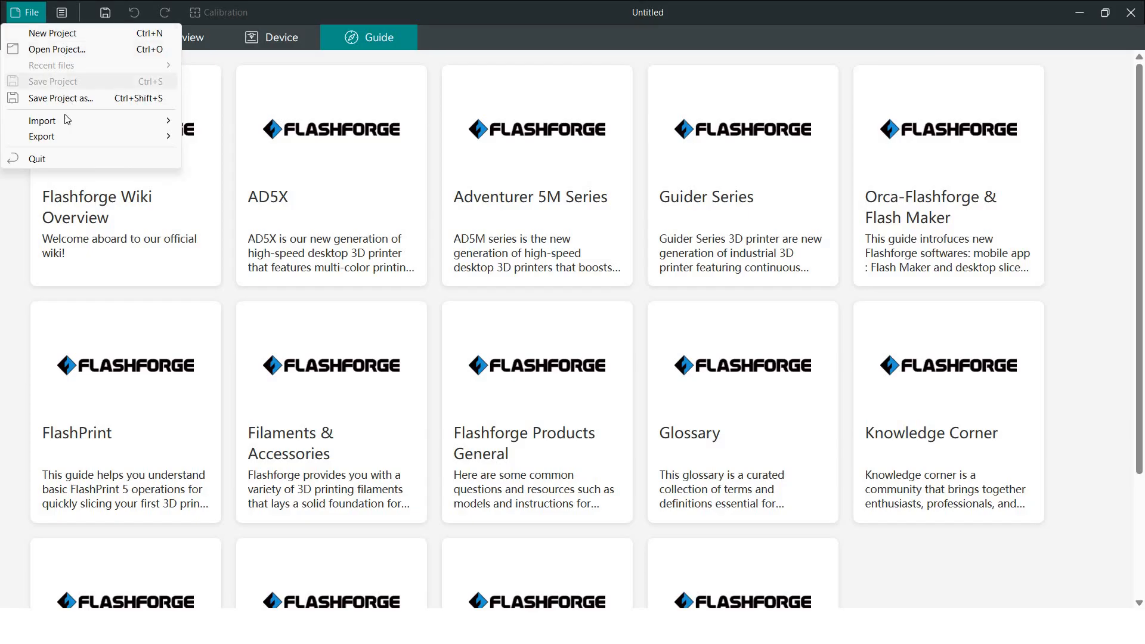
left_click(61, 19)
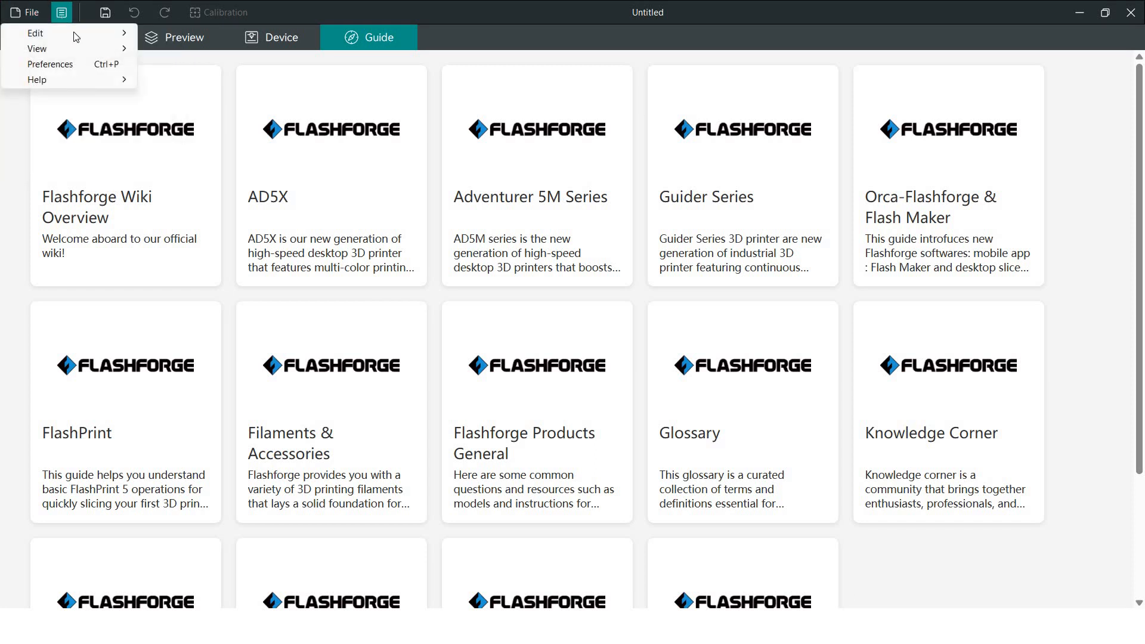
mouse_move(74, 32)
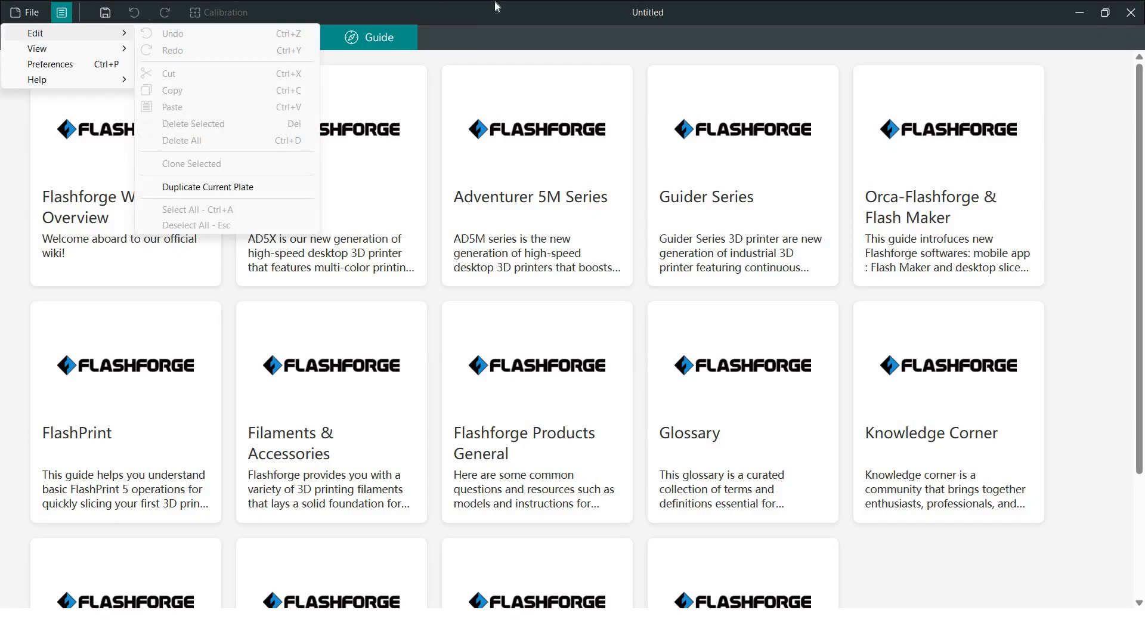
left_click(596, 5)
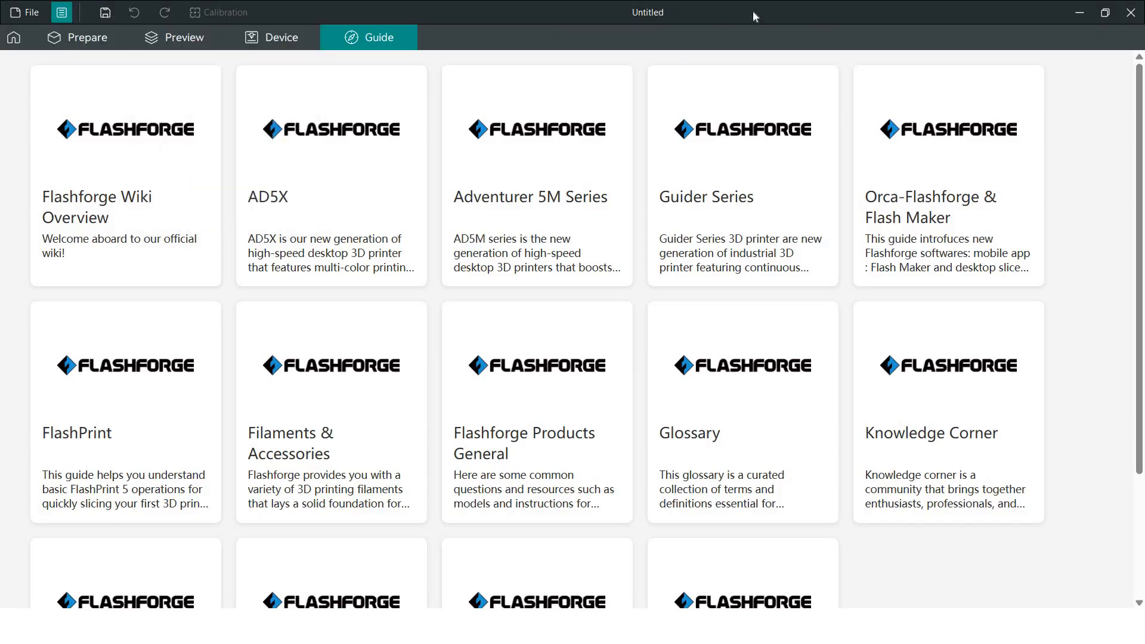
Create a new project from the home page.
left_click(14, 40)
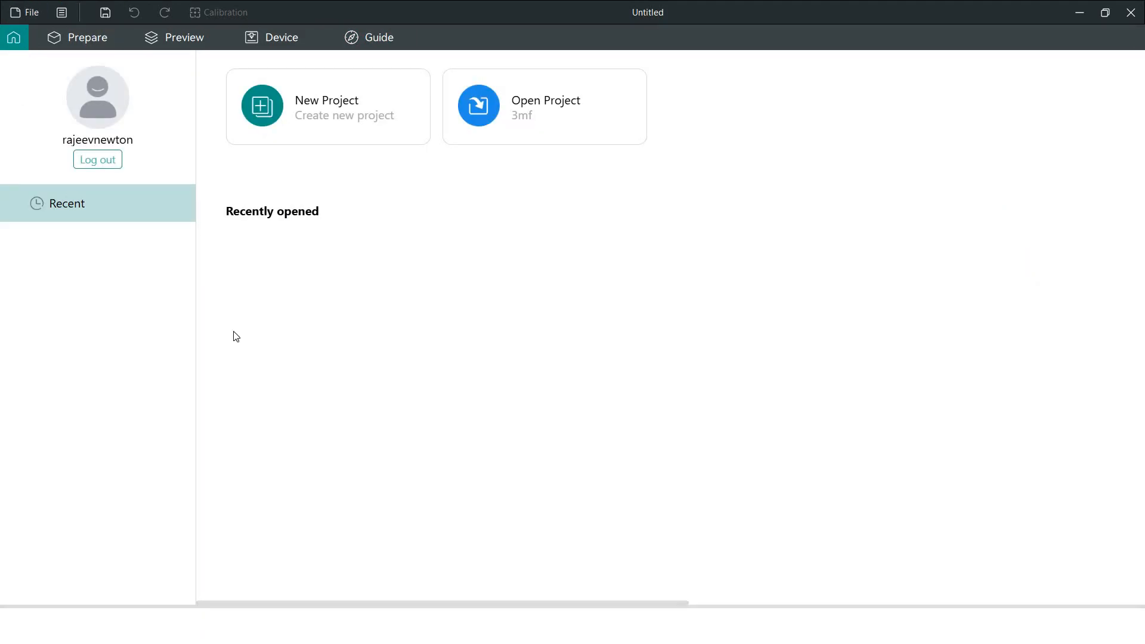
left_click(330, 140)
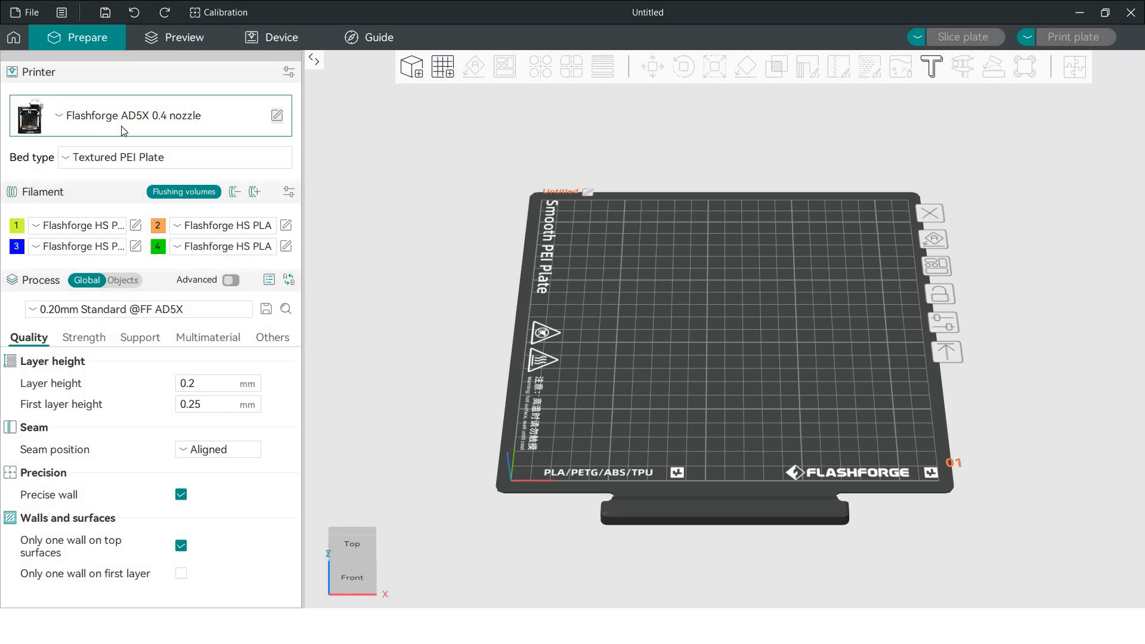
Examine the generic and Flashforge printer models and nozzle sizes offered in the system preset selection, leaving the selection as it is.
left_click(62, 118)
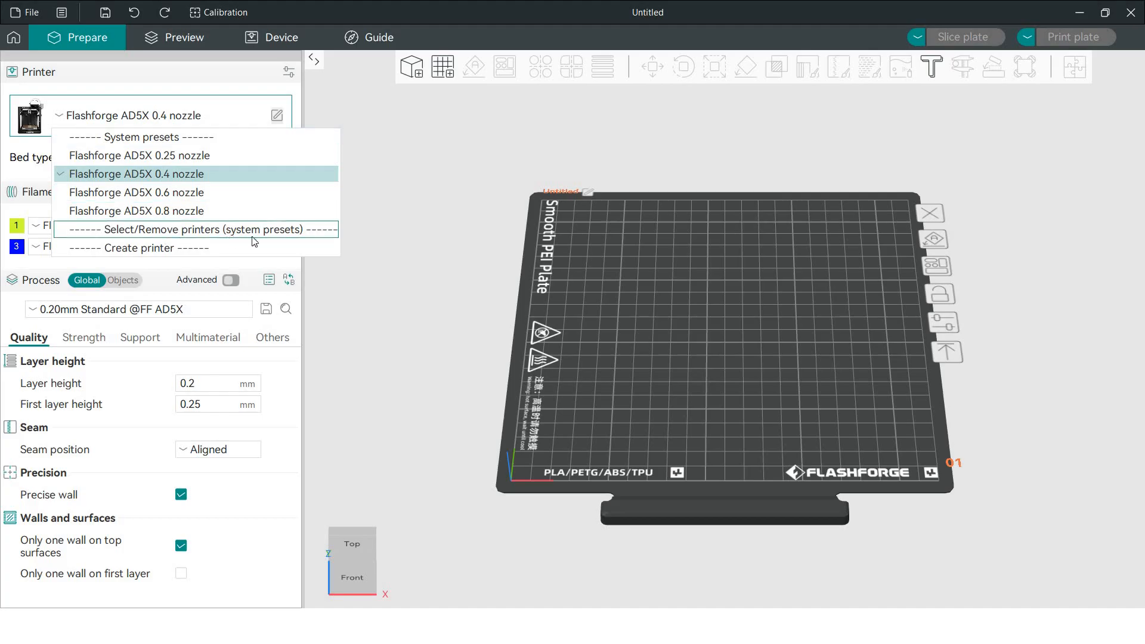
left_click(199, 232)
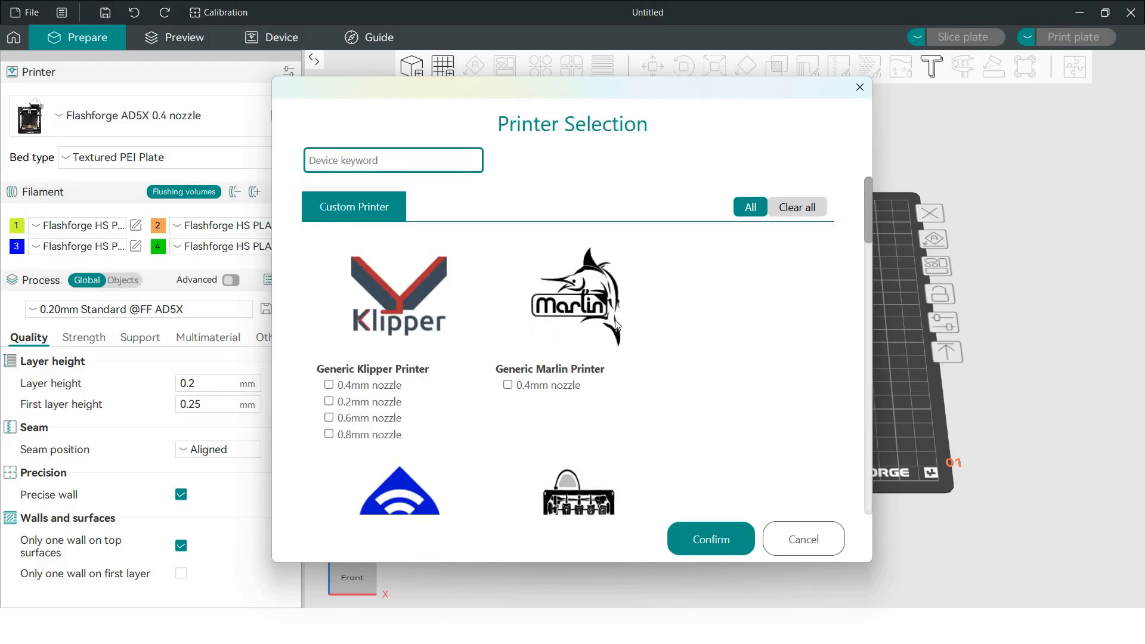
scroll(616, 325, "down", 6)
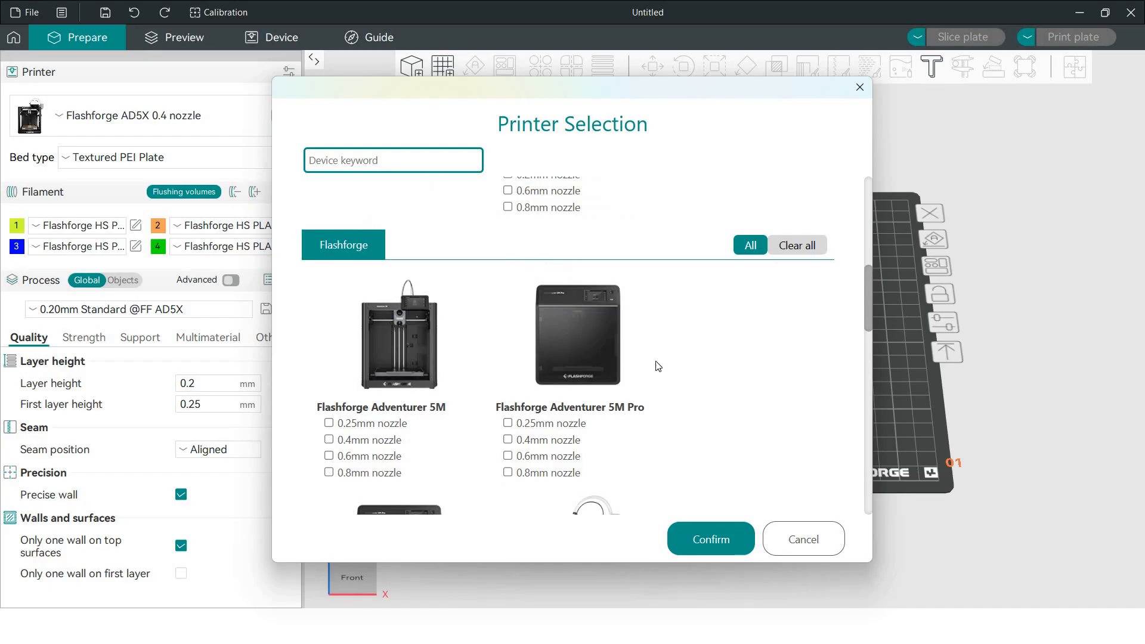
scroll(658, 366, "down", 3)
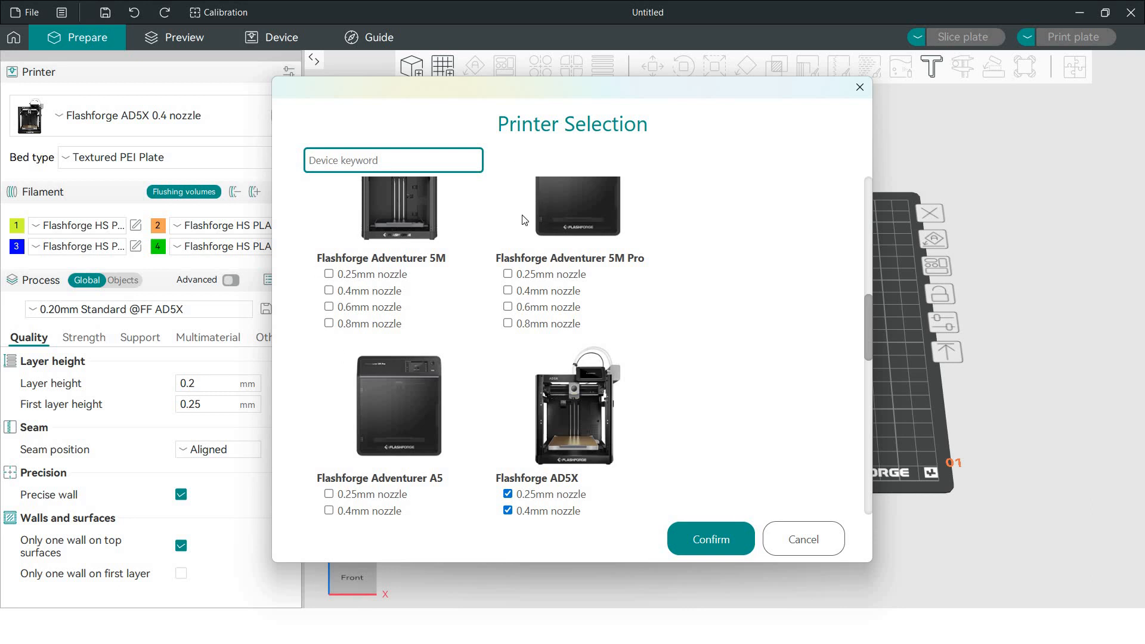
left_click(708, 543)
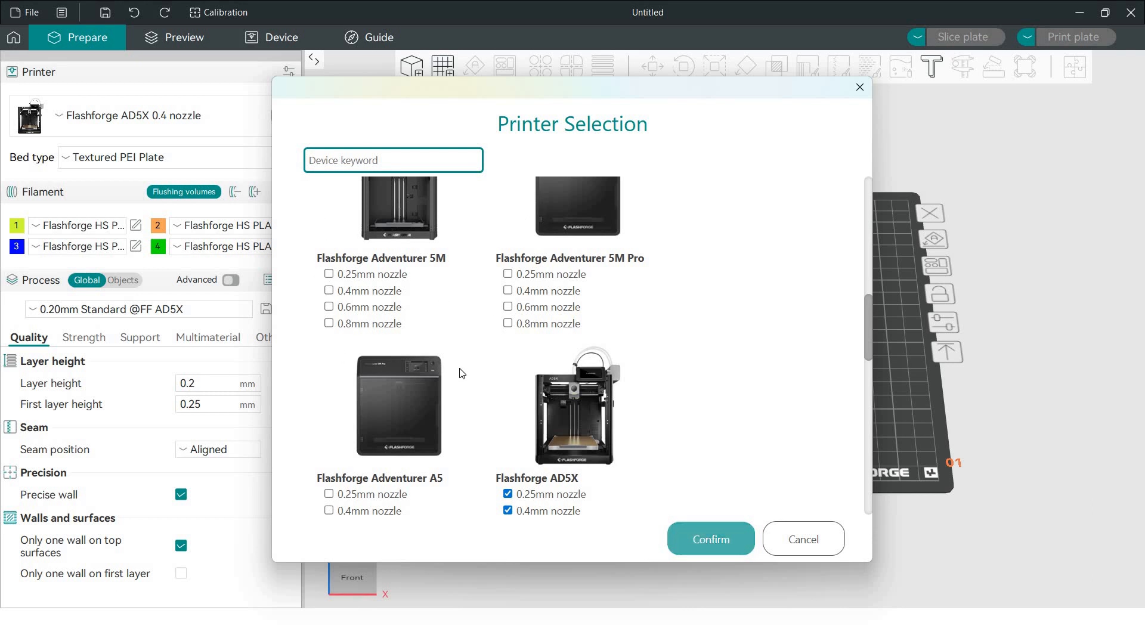
scroll(463, 377, "down", 3)
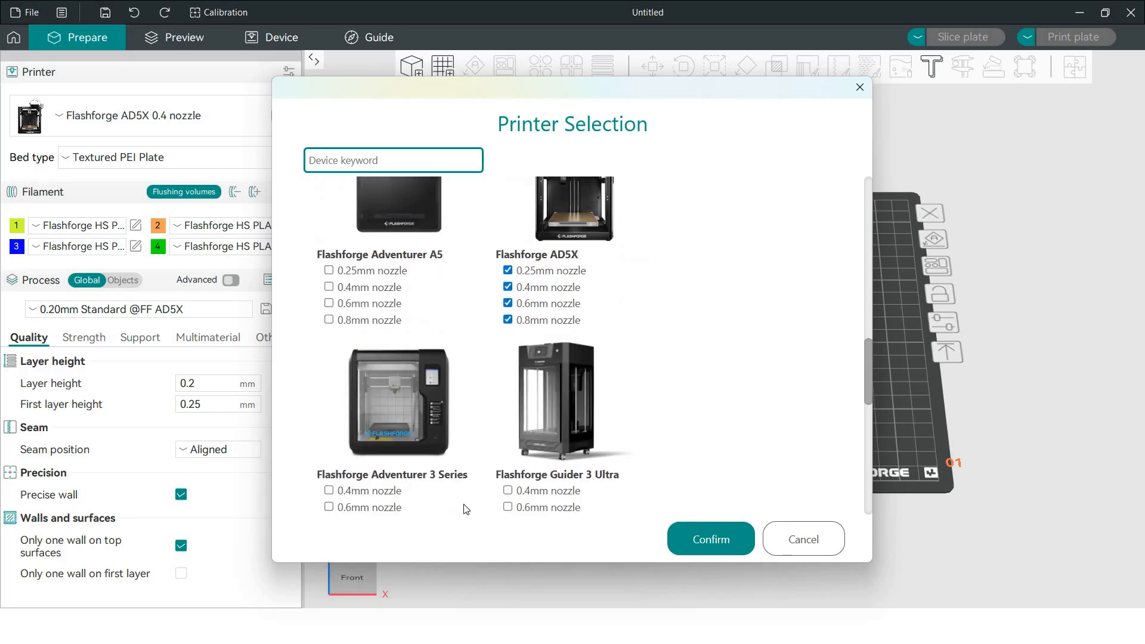
scroll(466, 509, "down", 5)
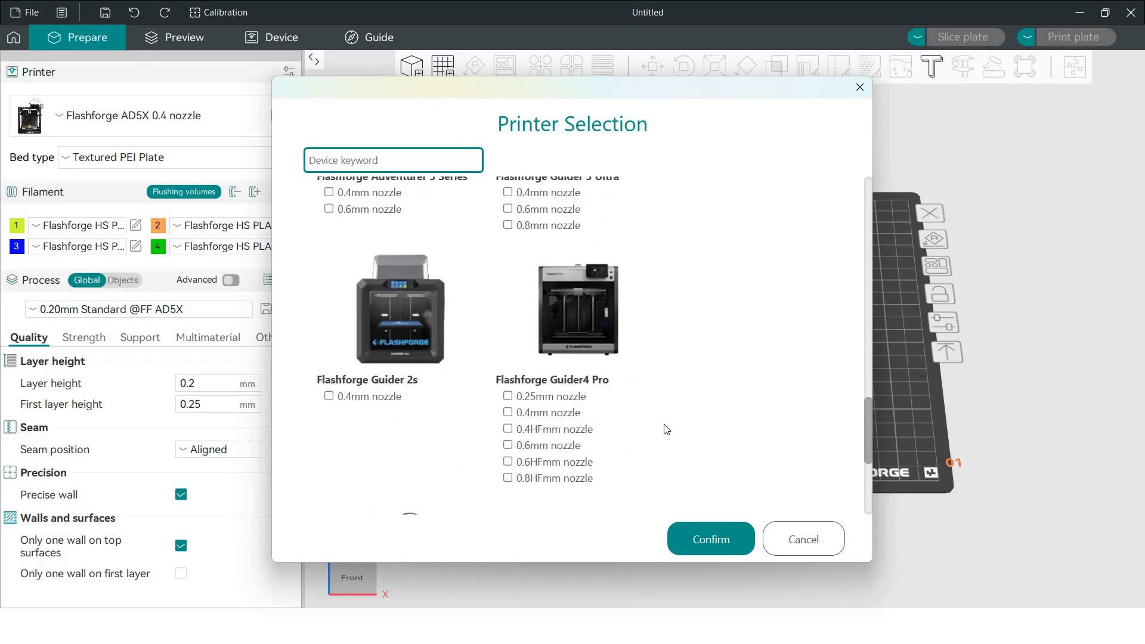
scroll(668, 427, "down", 2)
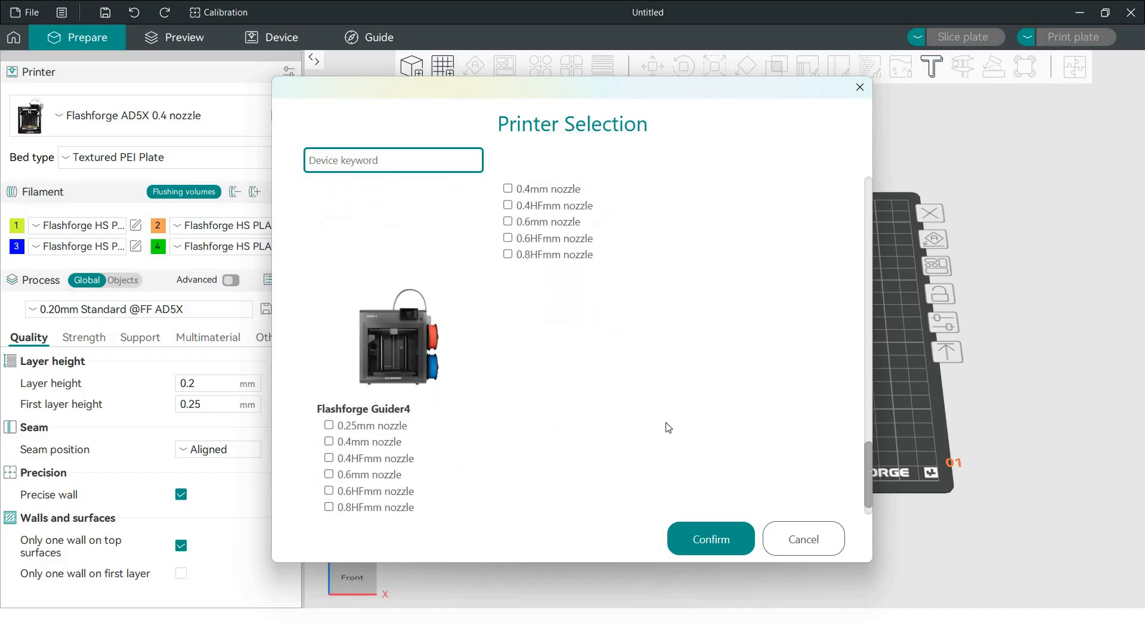
scroll(430, 498, "up", 5)
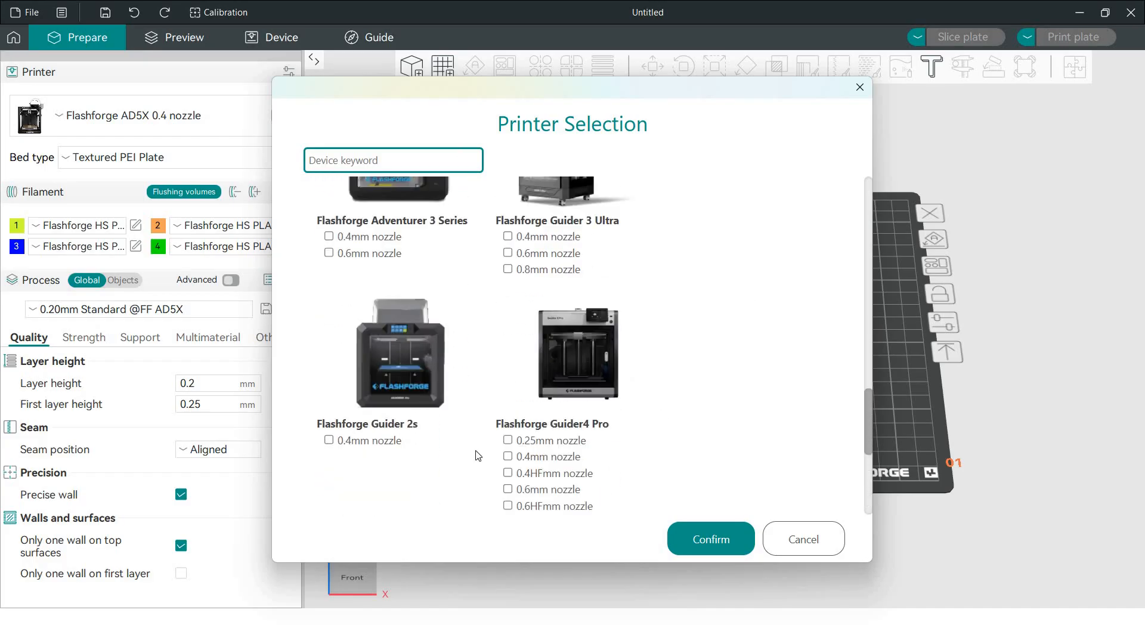
scroll(384, 374, "up", 2)
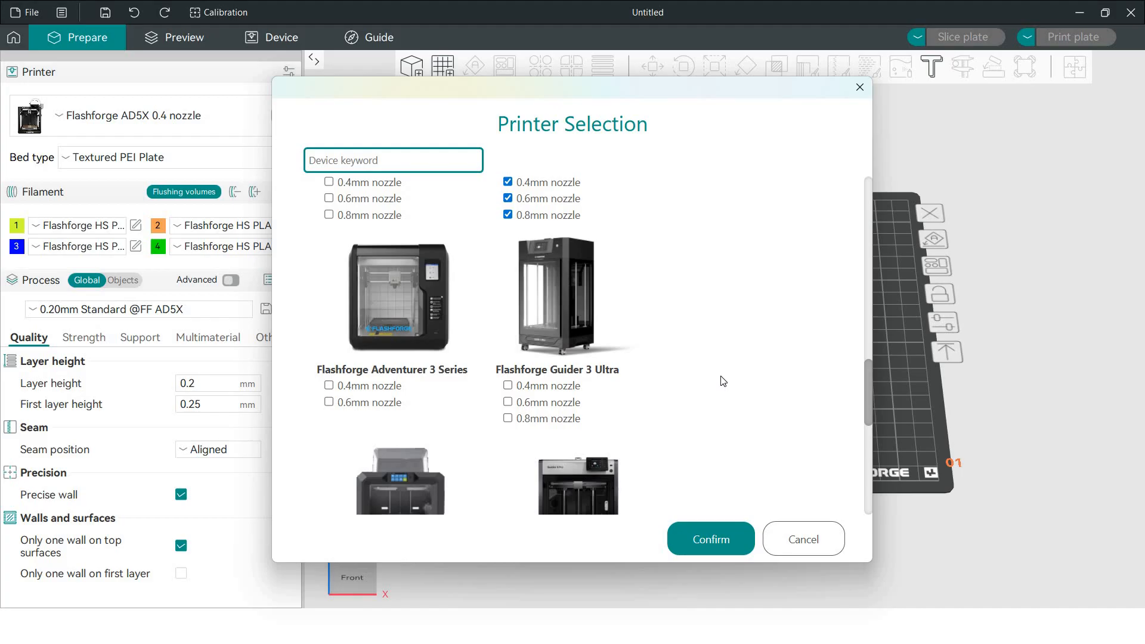
scroll(723, 380, "up", 5)
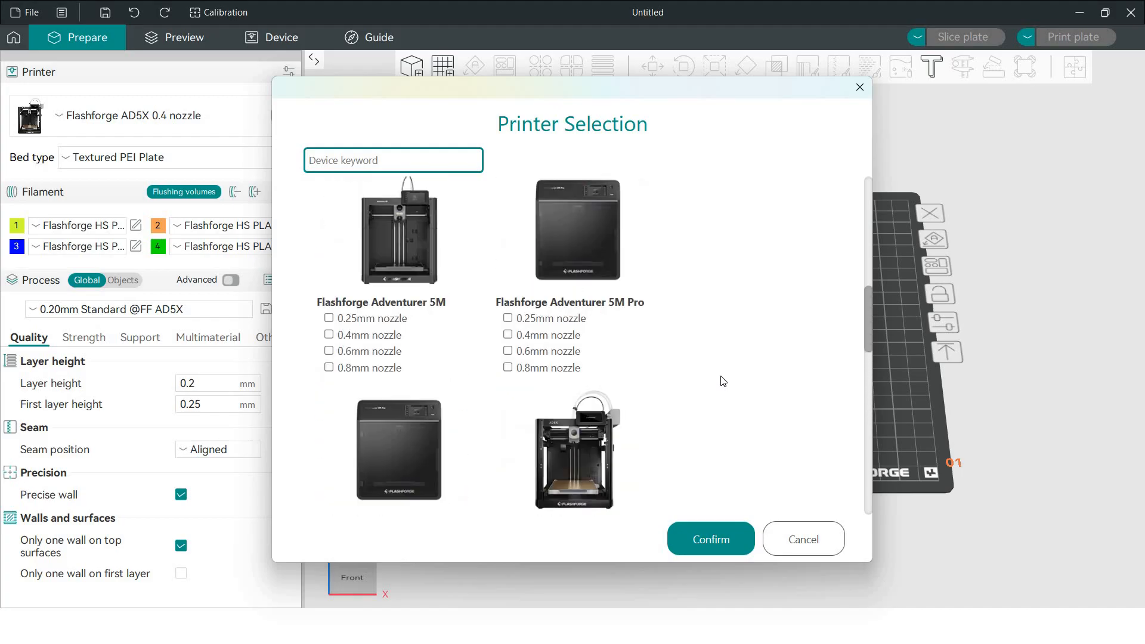
scroll(722, 381, "up", 5)
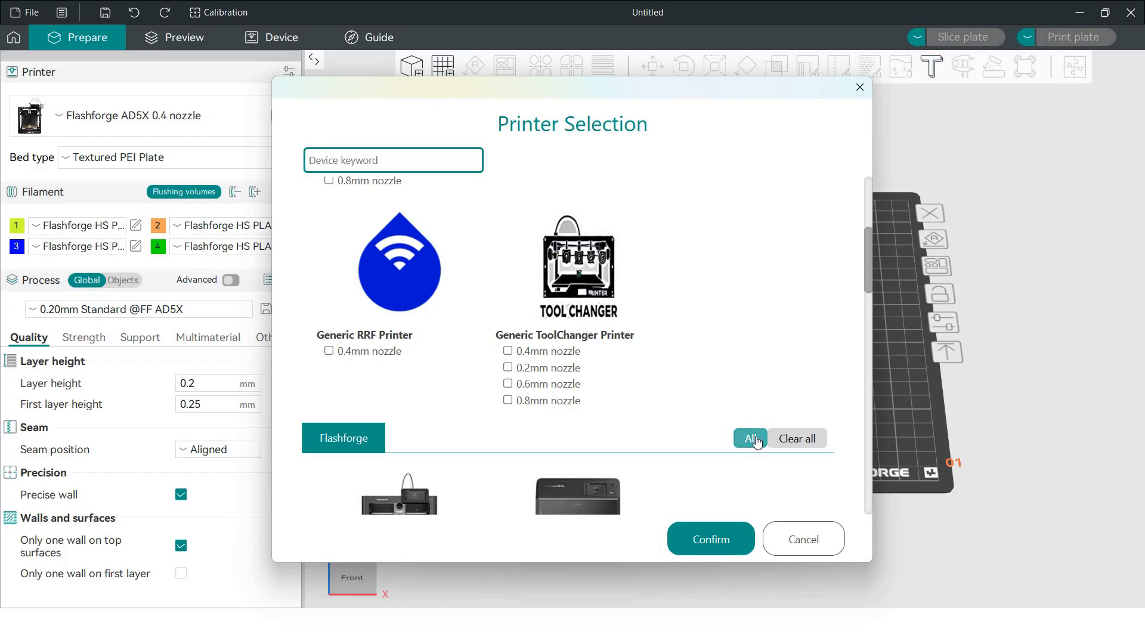
scroll(544, 294, "up", 4)
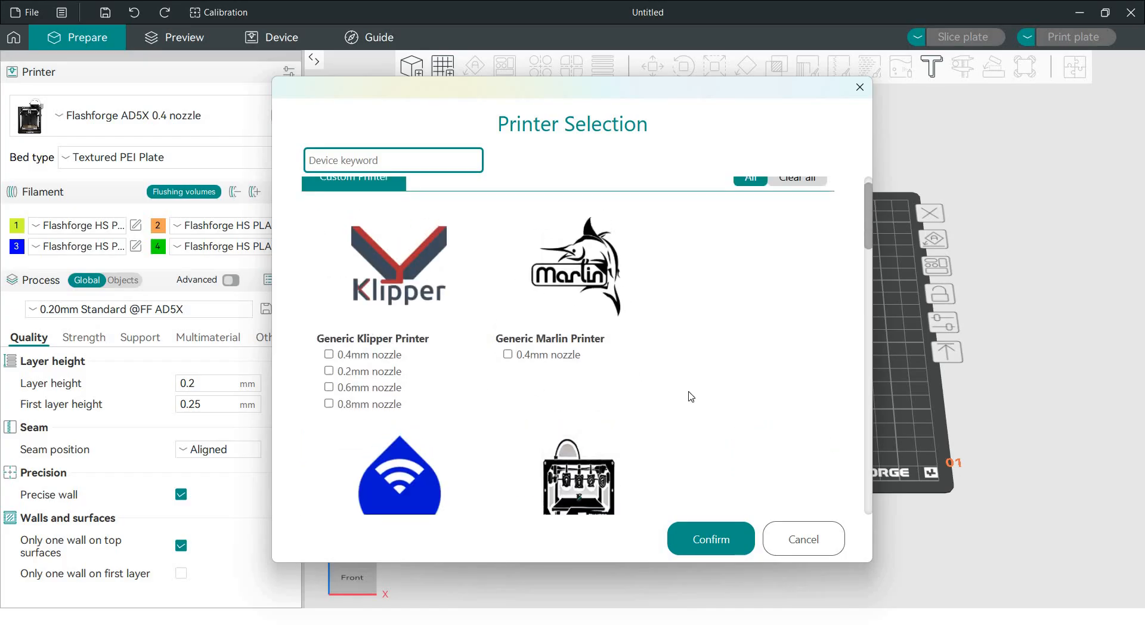
scroll(690, 397, "down", 10)
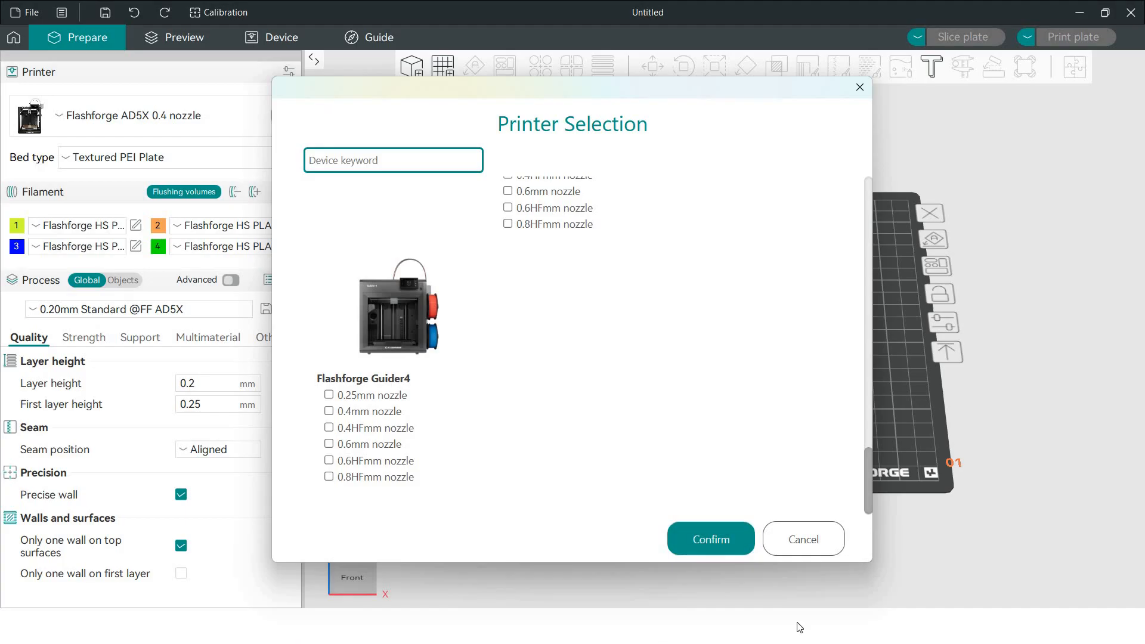
left_click(859, 87)
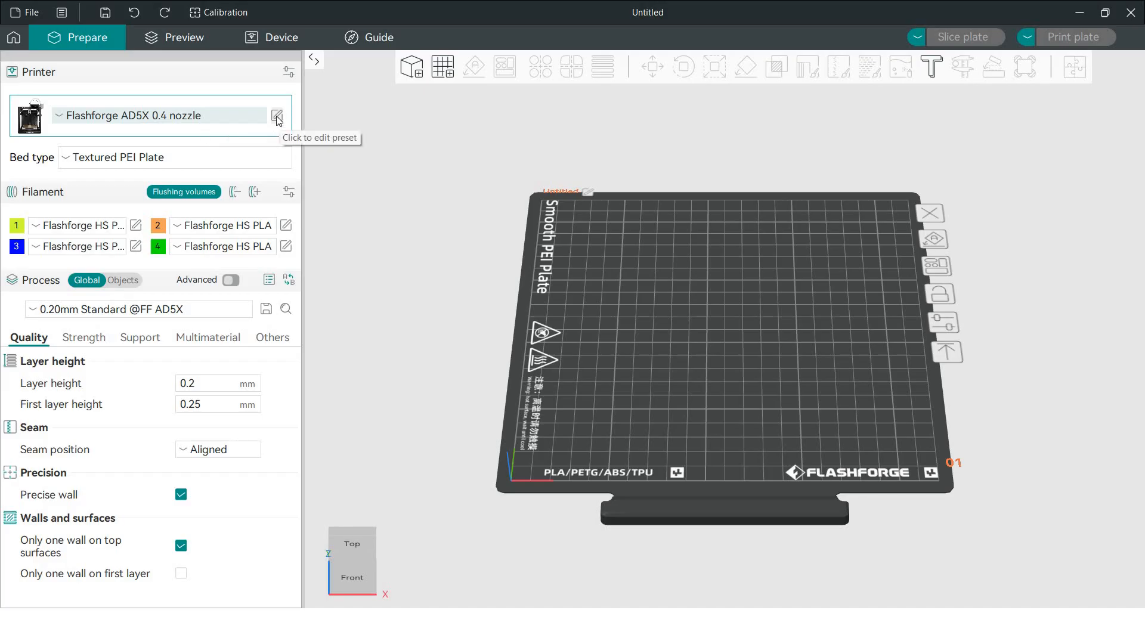
Examine the AD5X printer settings for printable space and for extruder retraction and Z-hop, leaving the values as they are.
left_click(277, 116)
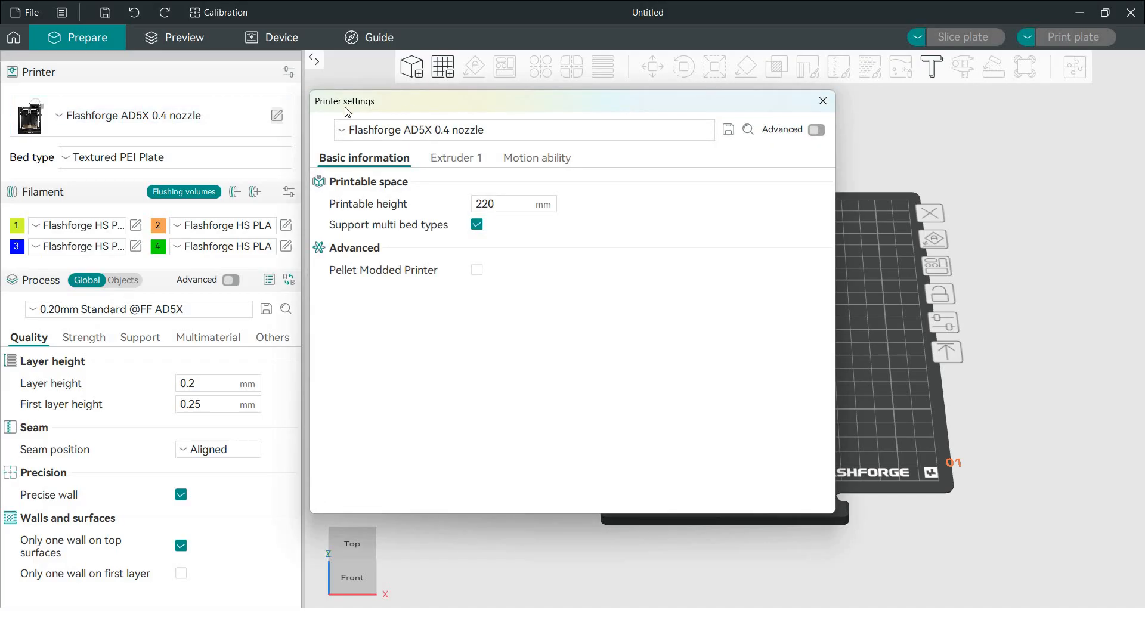
left_click(823, 101)
left_click(277, 116)
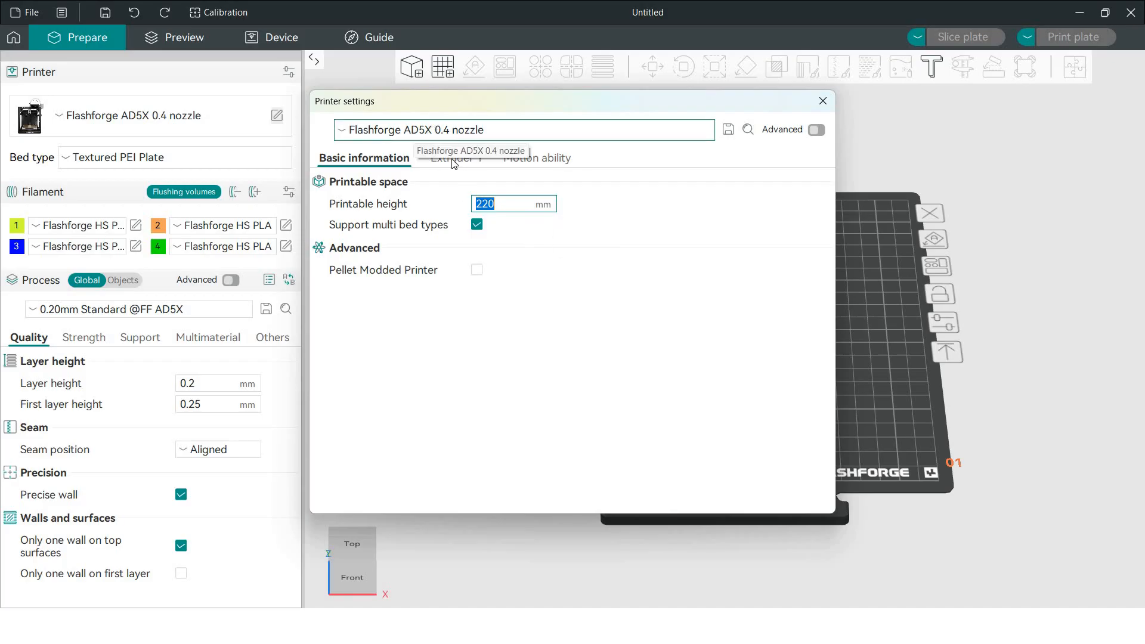
left_click(343, 136)
key("Escape")
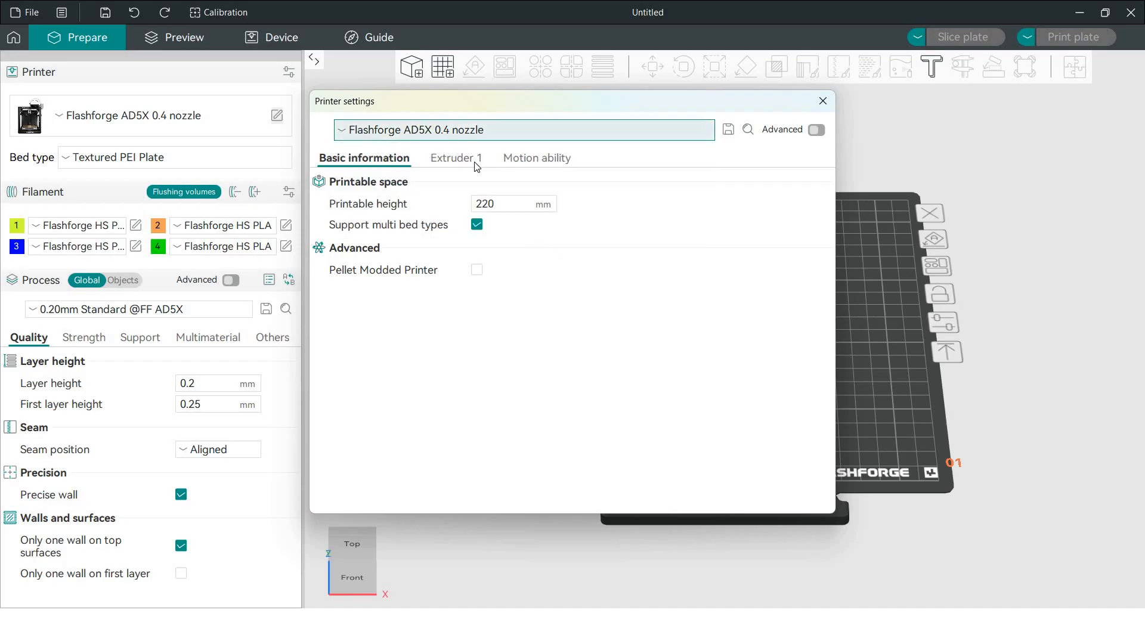
left_click(454, 158)
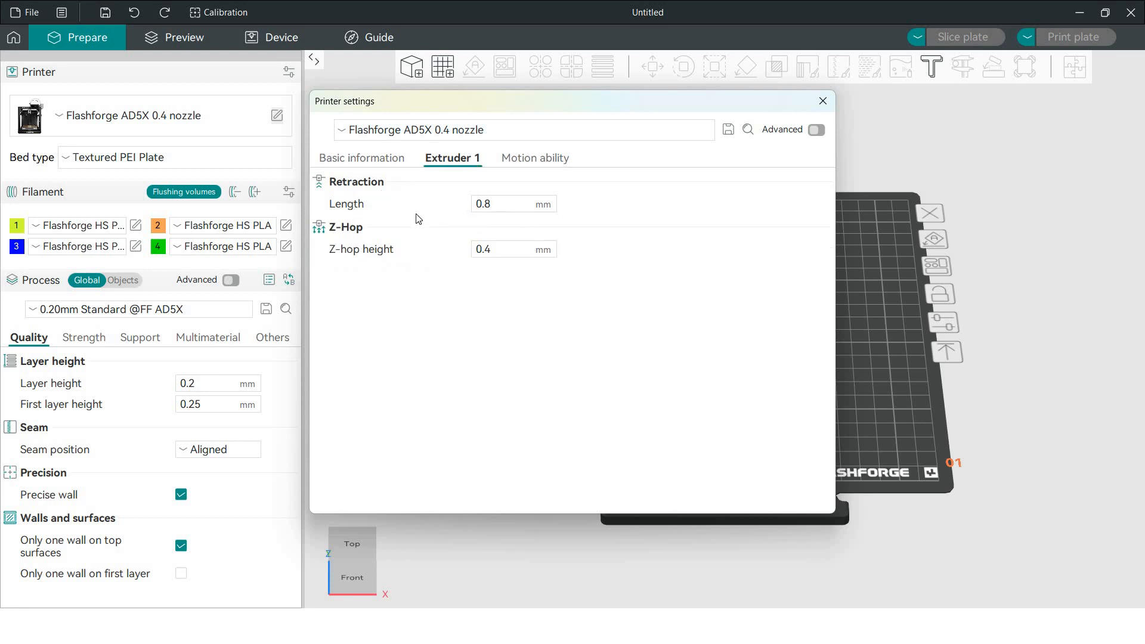
left_click(512, 204)
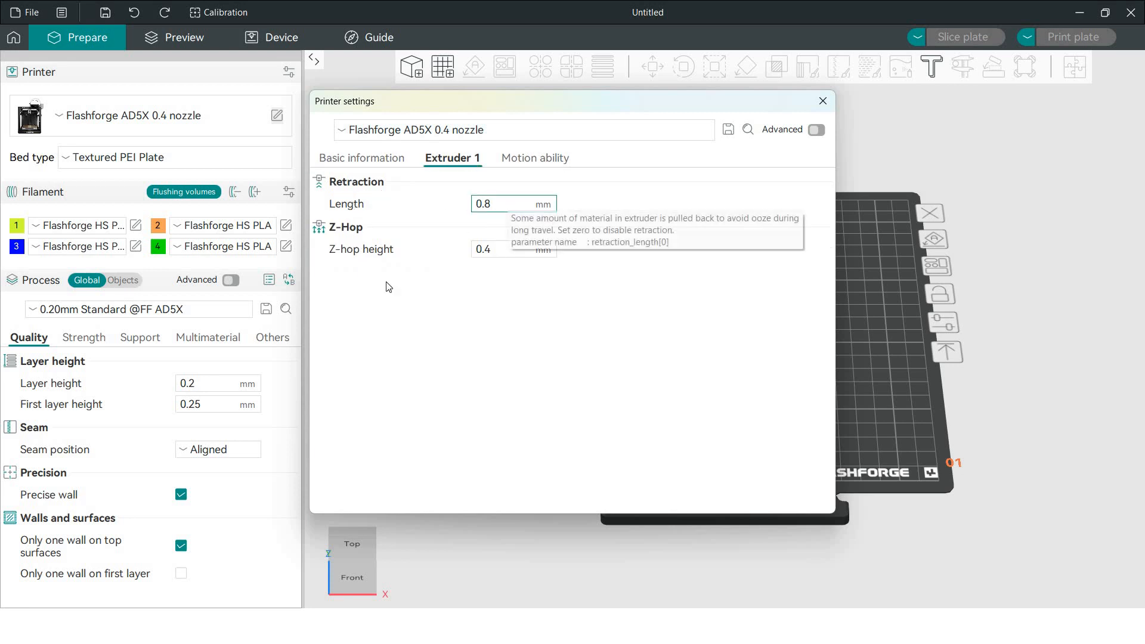
left_click(498, 255)
Examine the printer's motion limits for speed, acceleration and jerk, and close the printer settings.
left_click(531, 160)
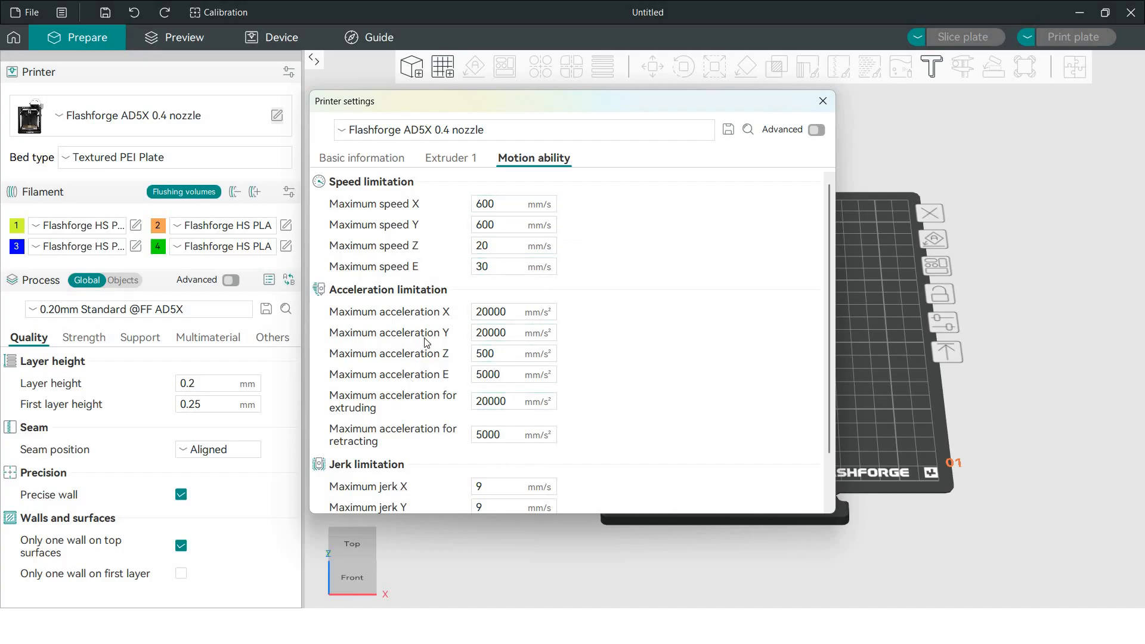
scroll(508, 371, "down", 2)
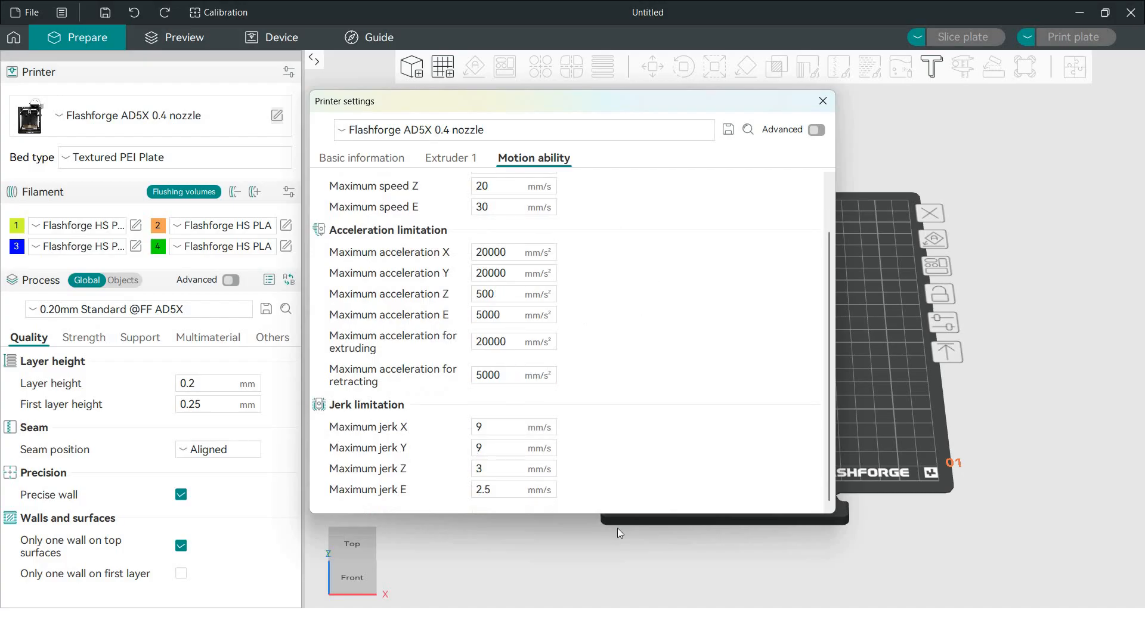
scroll(605, 421, "up", 2)
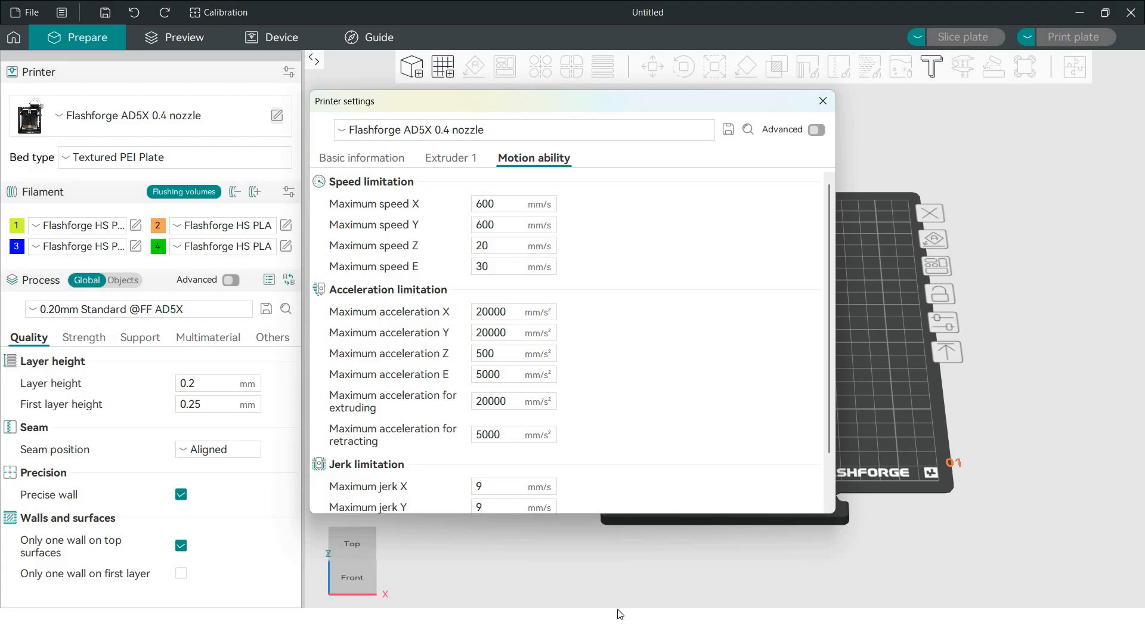
left_click(823, 101)
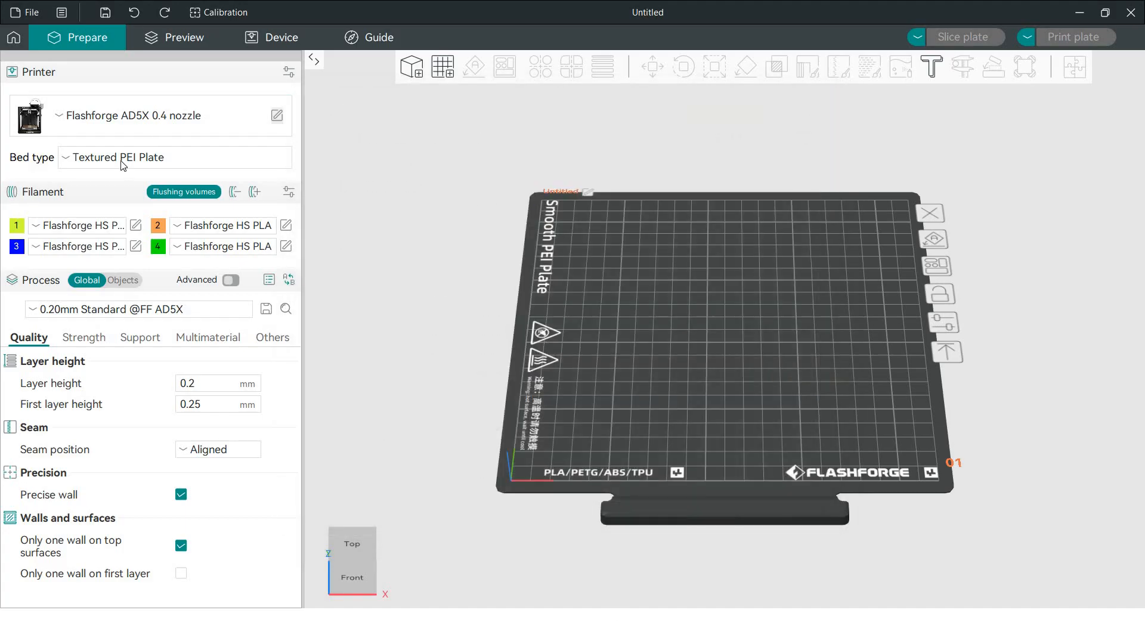
Look over the available bed types, keeping Textured PEI Plate.
left_click(67, 162)
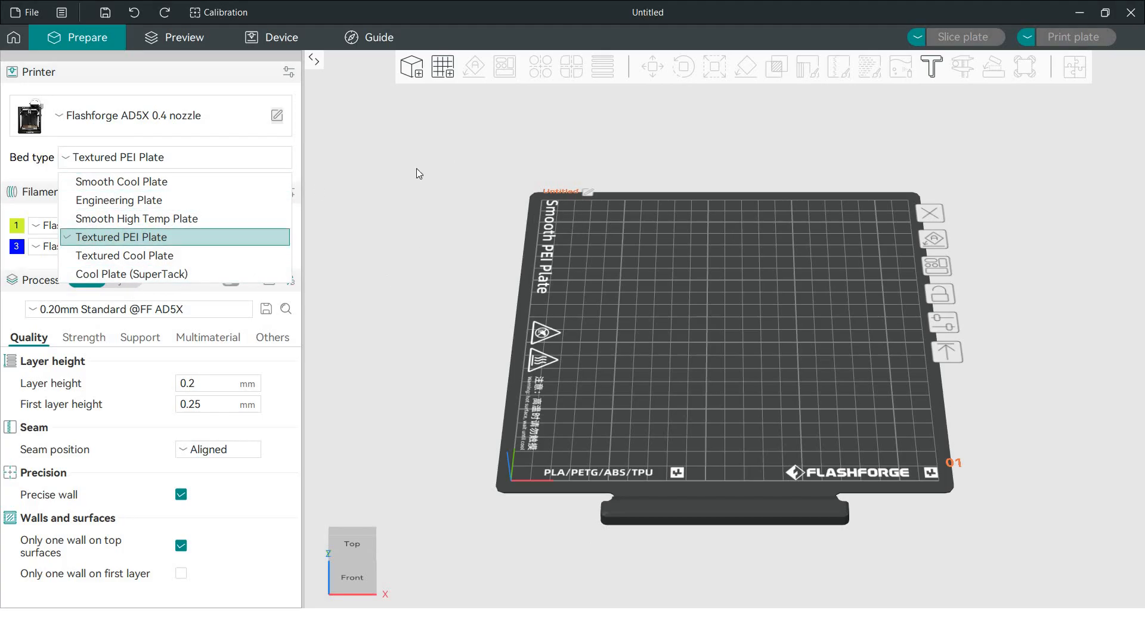
left_click(3, 173)
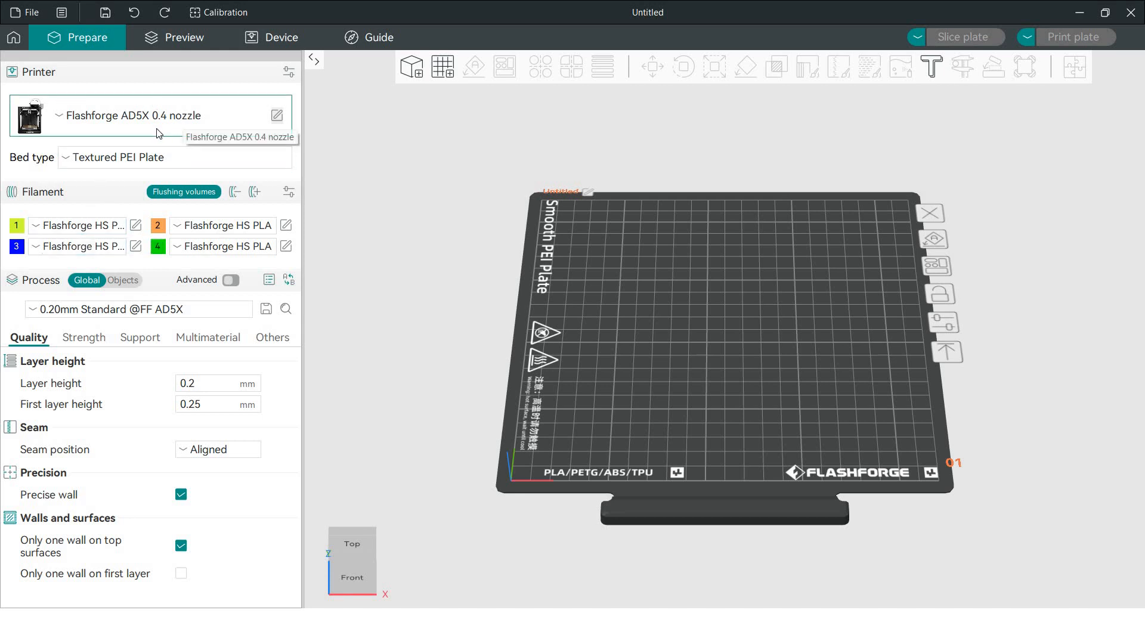
Set the color of filament 1 to the basic orange (red 255, green 128, blue 64).
left_click(16, 225)
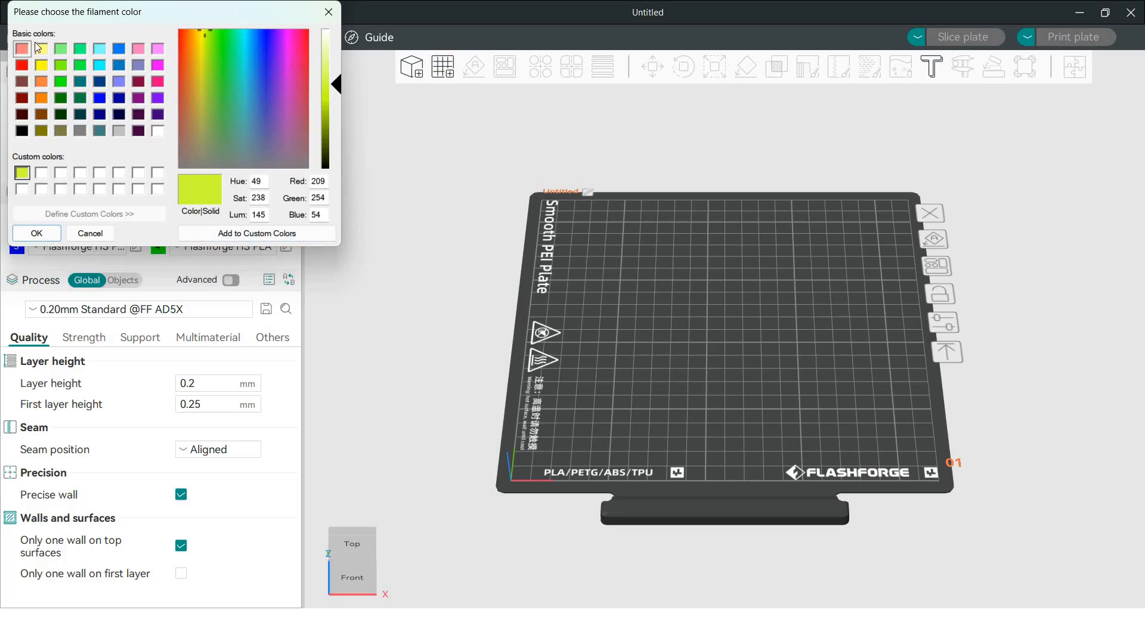
left_click(42, 82)
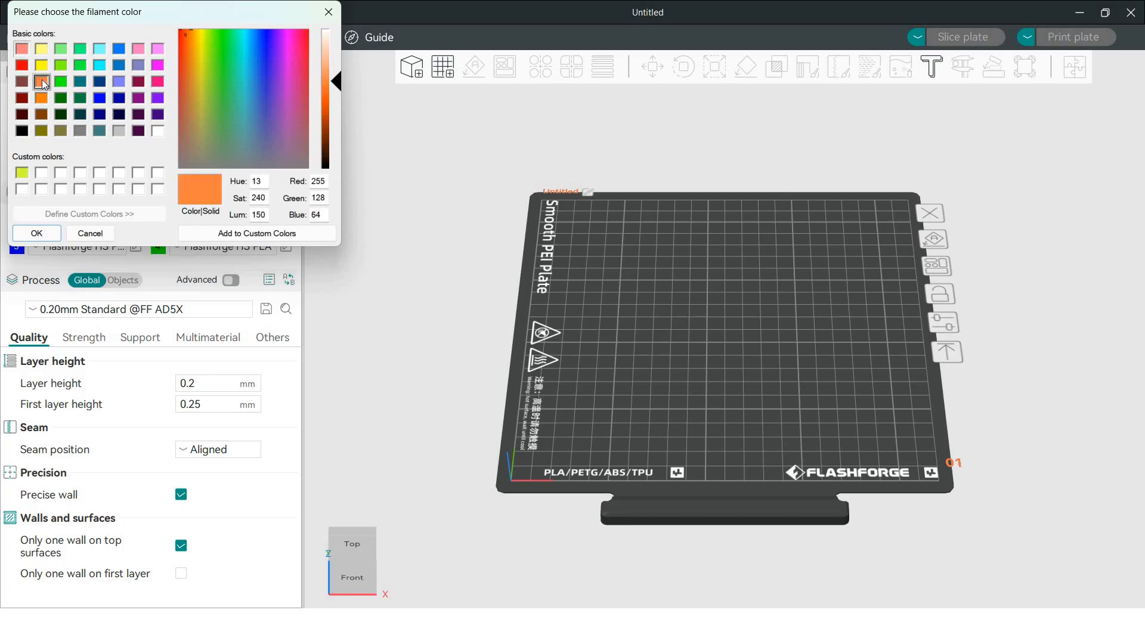
left_click(51, 236)
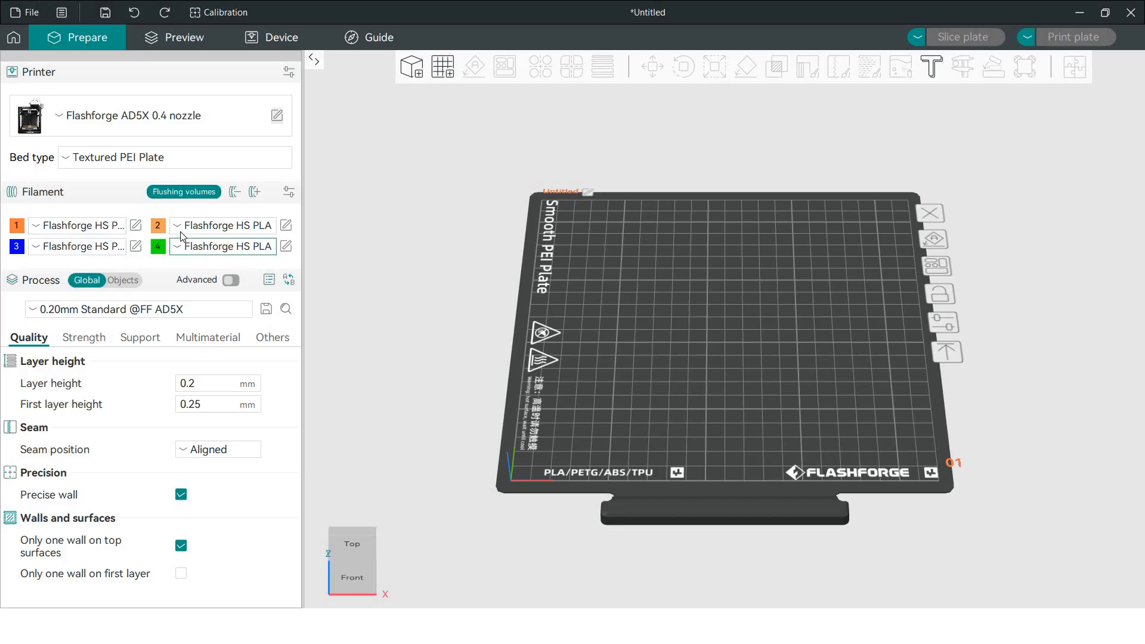
Restore filament 1 to the saved custom yellow-green (red 209, green 254, blue 54).
left_click(18, 227)
left_click(22, 172)
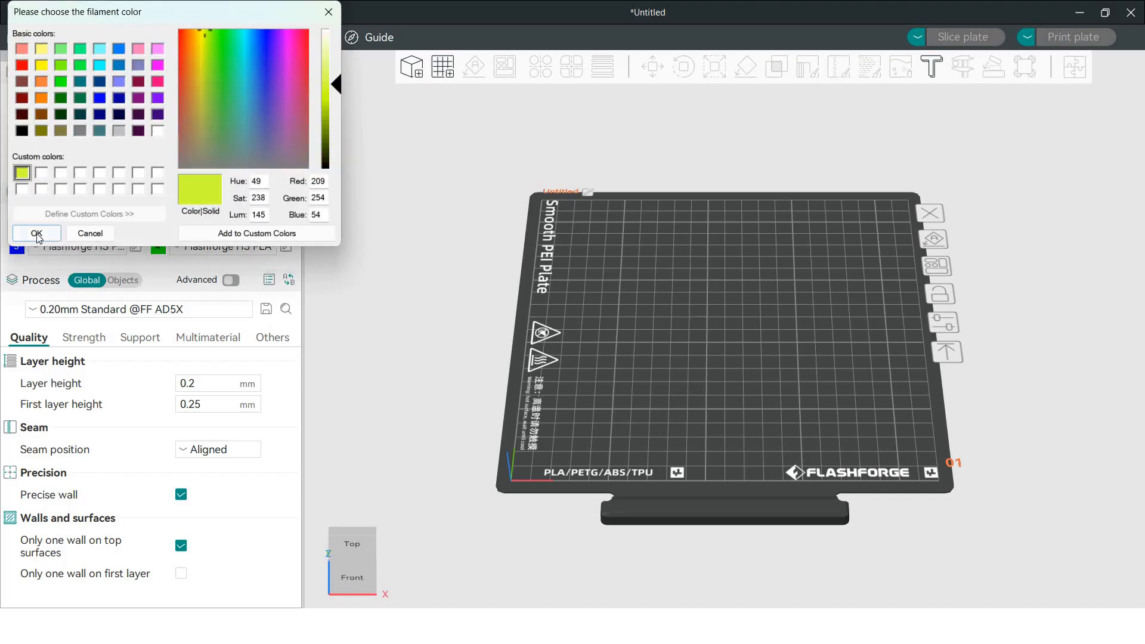
left_click(37, 234)
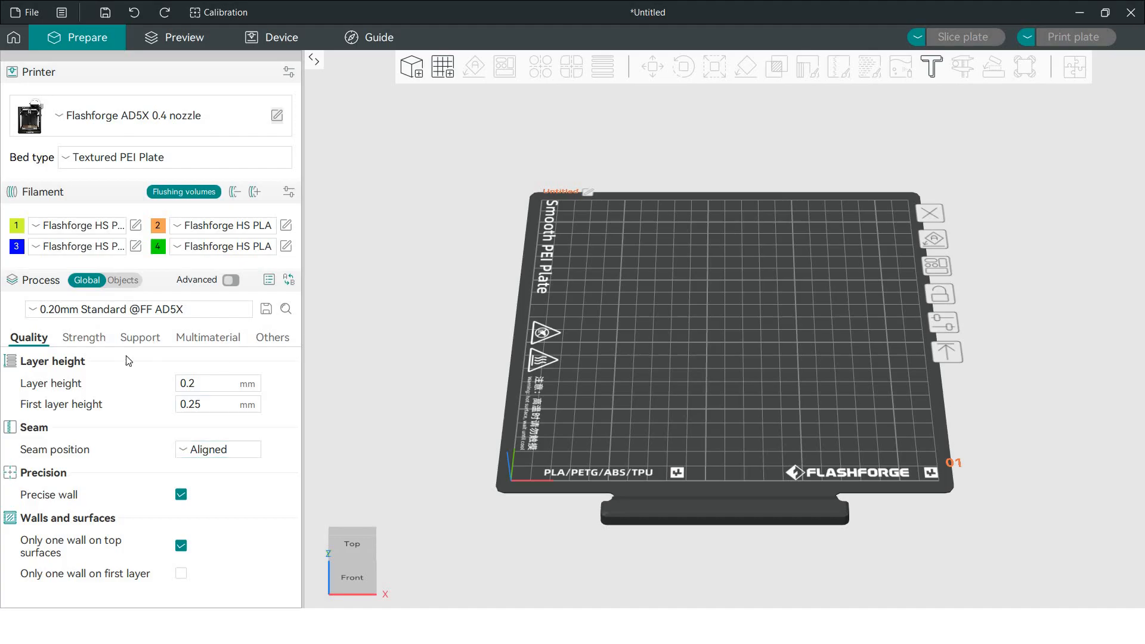
left_click(86, 340)
left_click(142, 341)
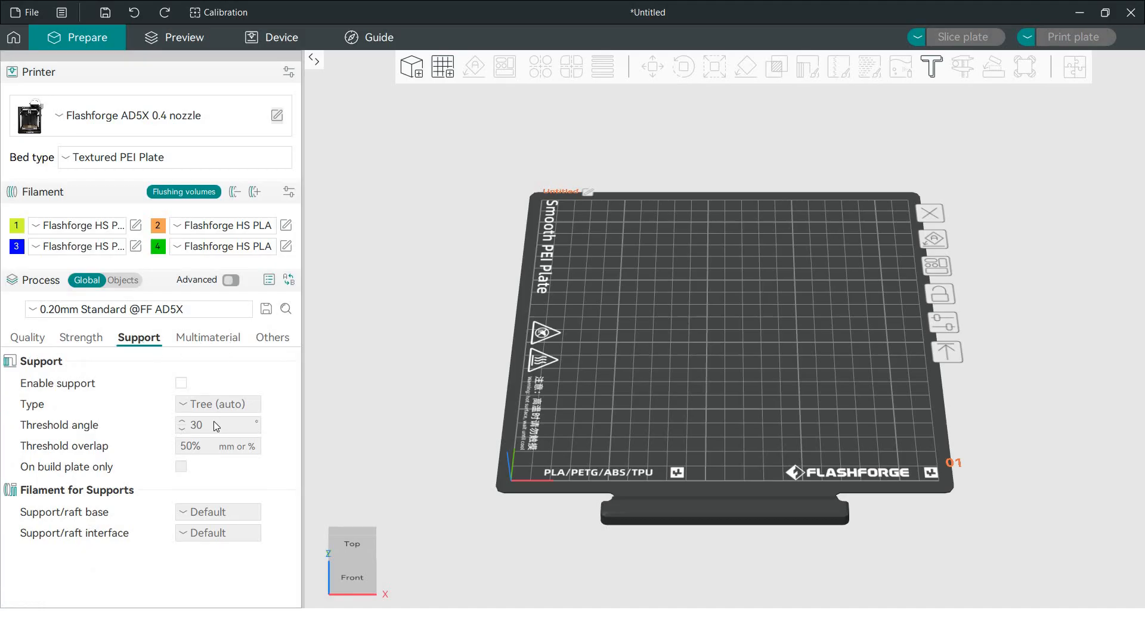
left_click(224, 341)
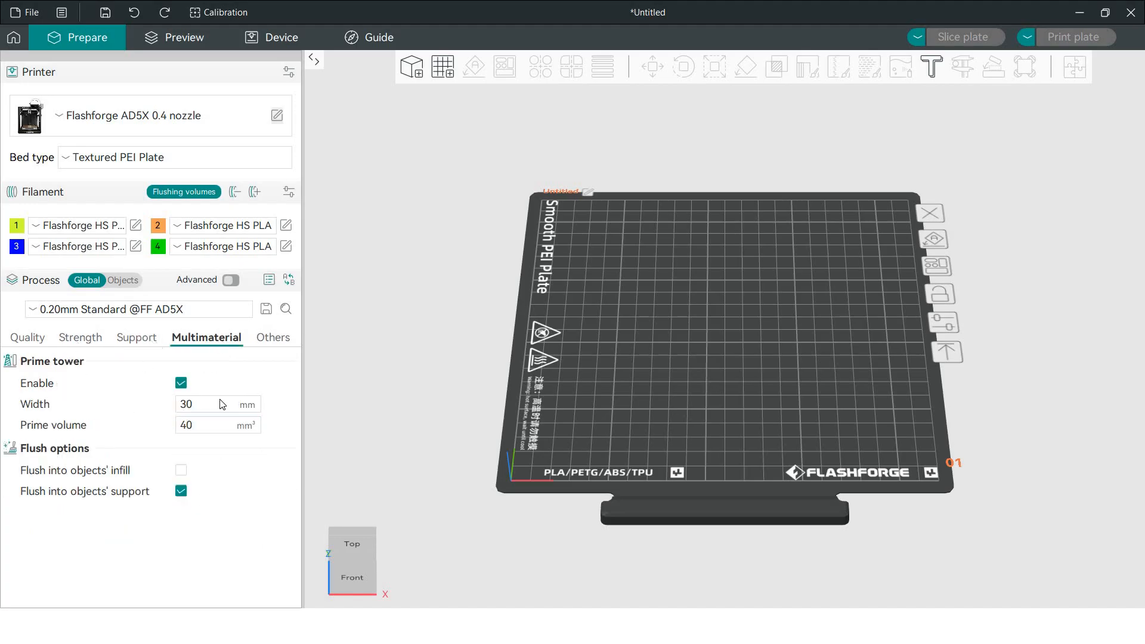
left_click(271, 340)
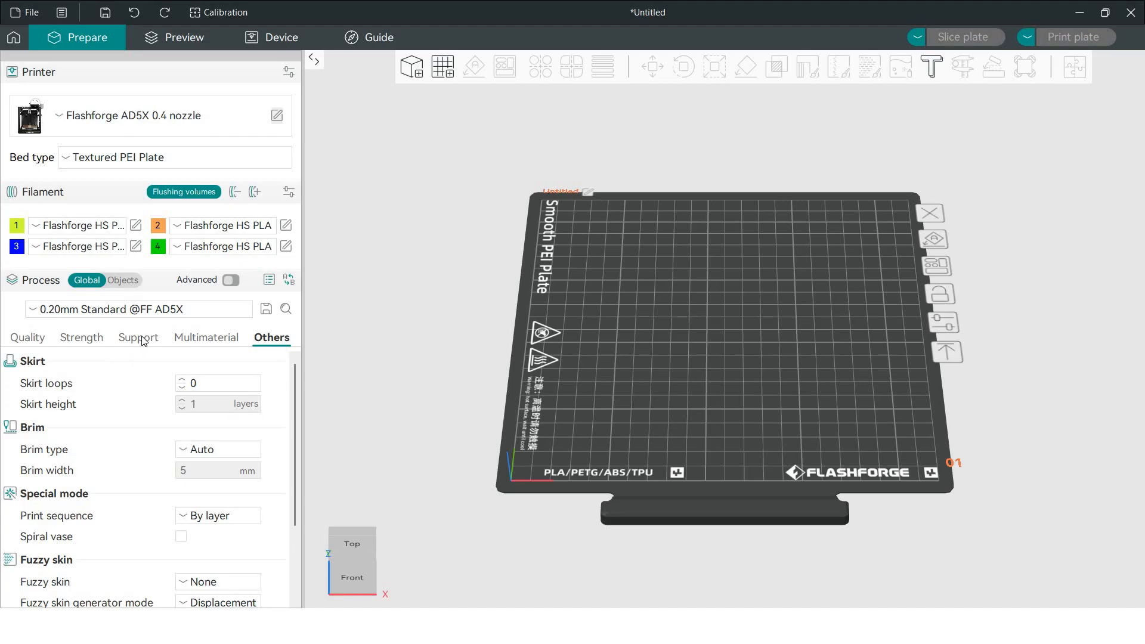
left_click(38, 312)
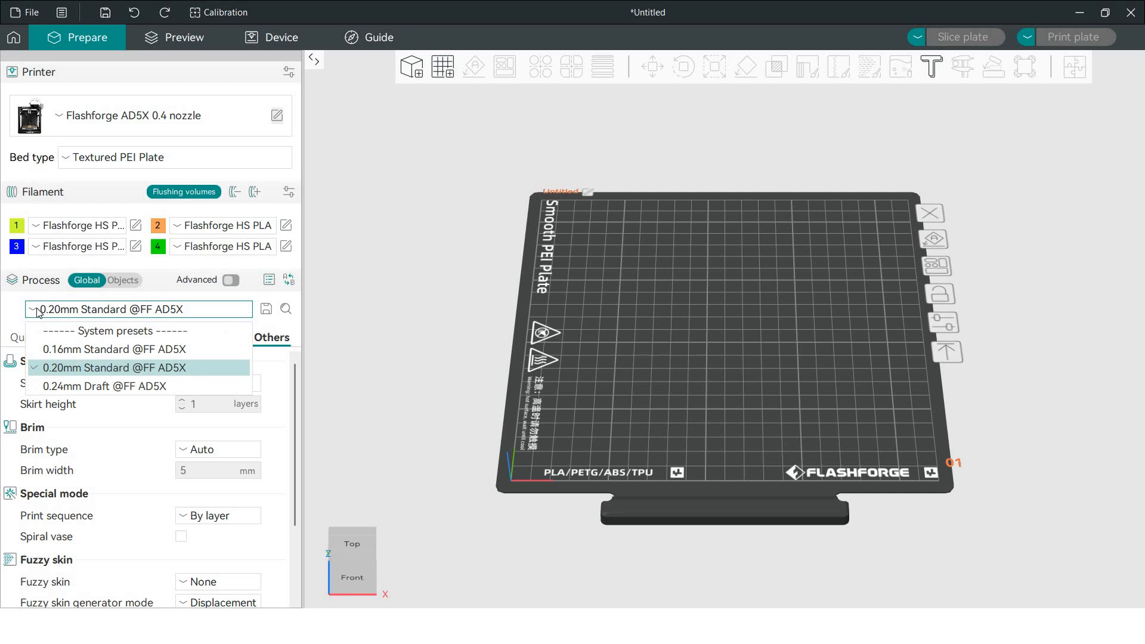
left_click(37, 312)
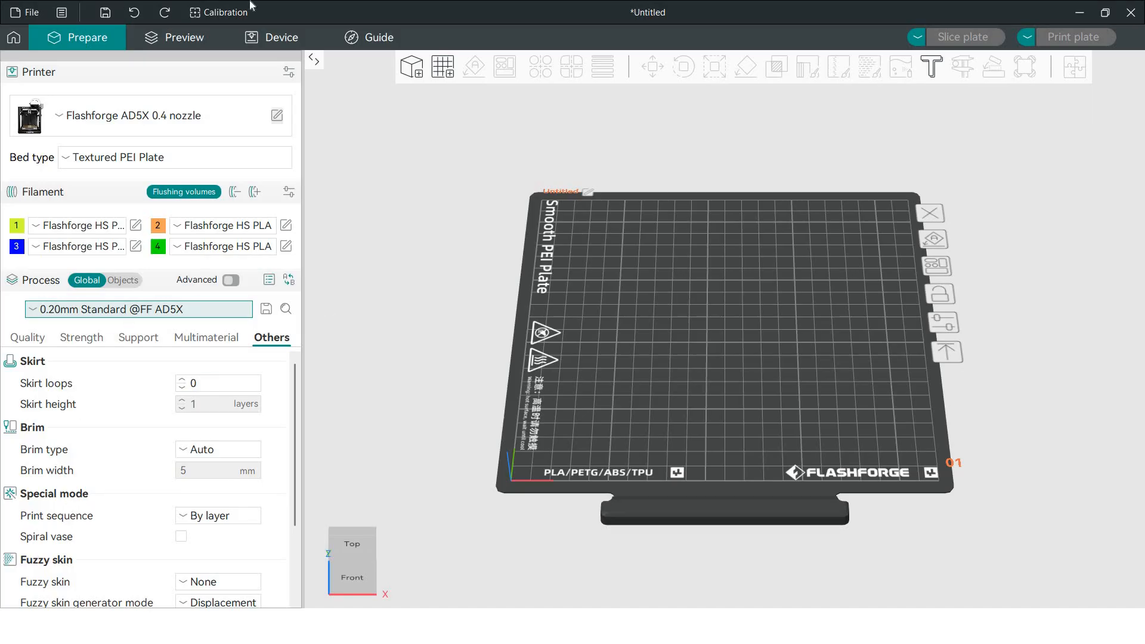
Start adding a model and check the g code file folder on the Desktop for model files.
left_click(411, 66)
left_click(121, 99)
scroll(170, 192, "down", 4)
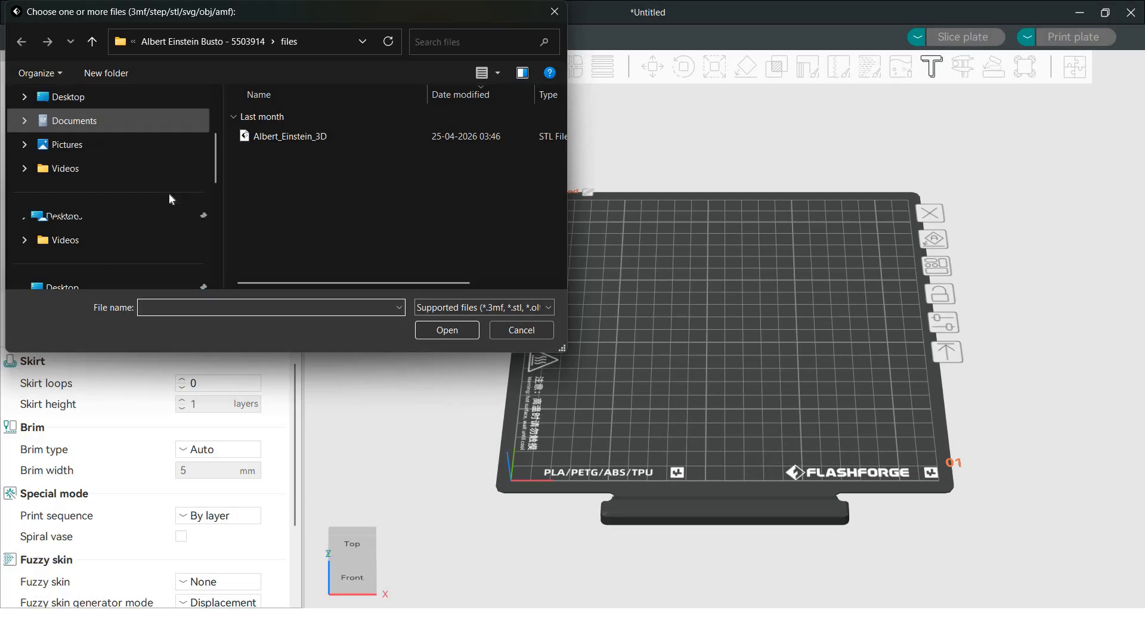
scroll(161, 191, "up", 5)
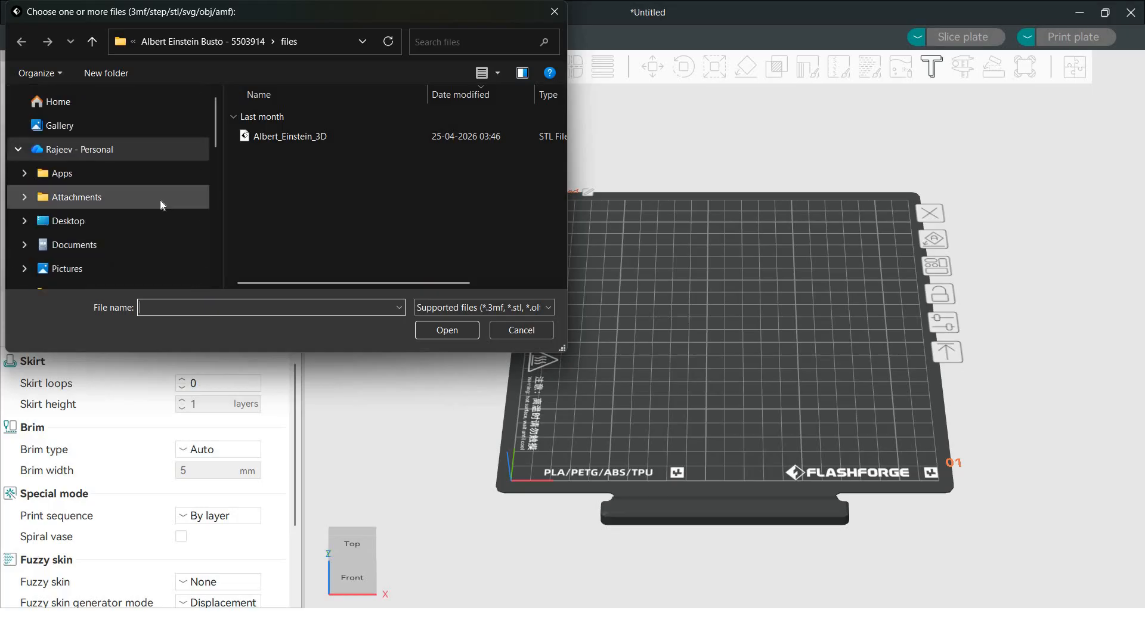
left_click(67, 220)
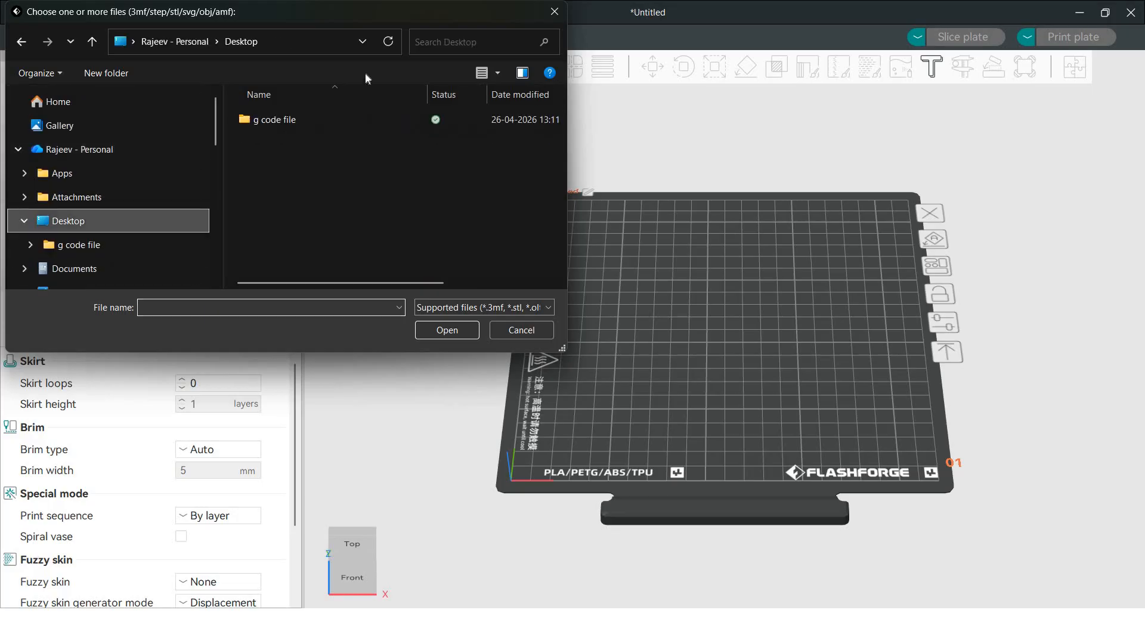
double_click(317, 120)
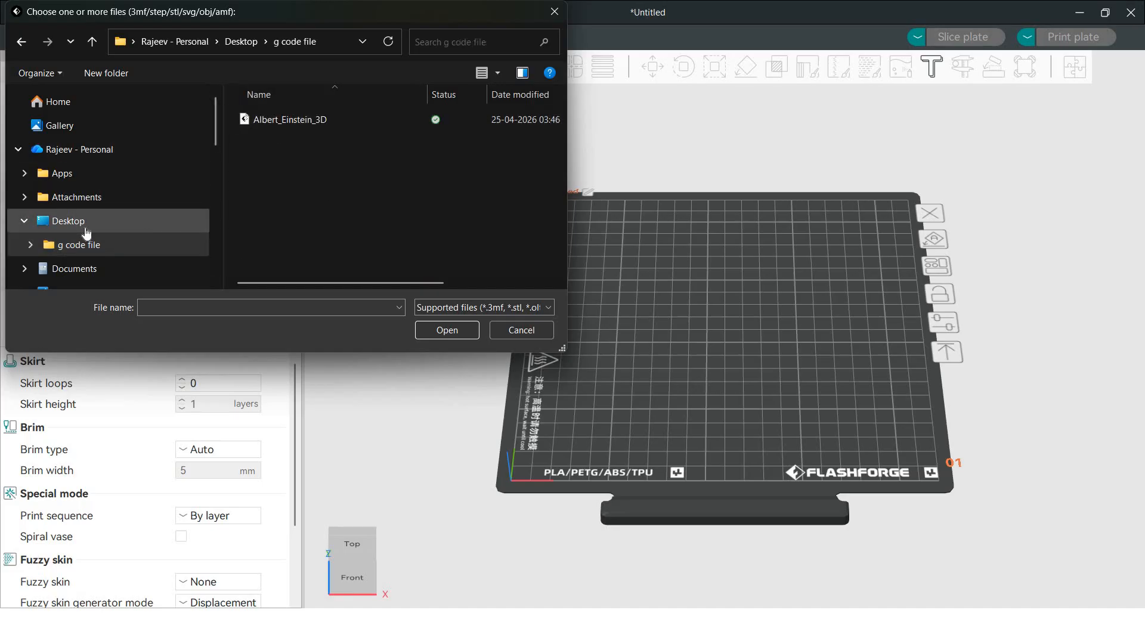
Import rocket_spiral_fidget_v1_rocket_spiral_fidget_v1_Inside from the files of the Spiral rocket figet folder in Downloads.
scroll(97, 209, "down", 3)
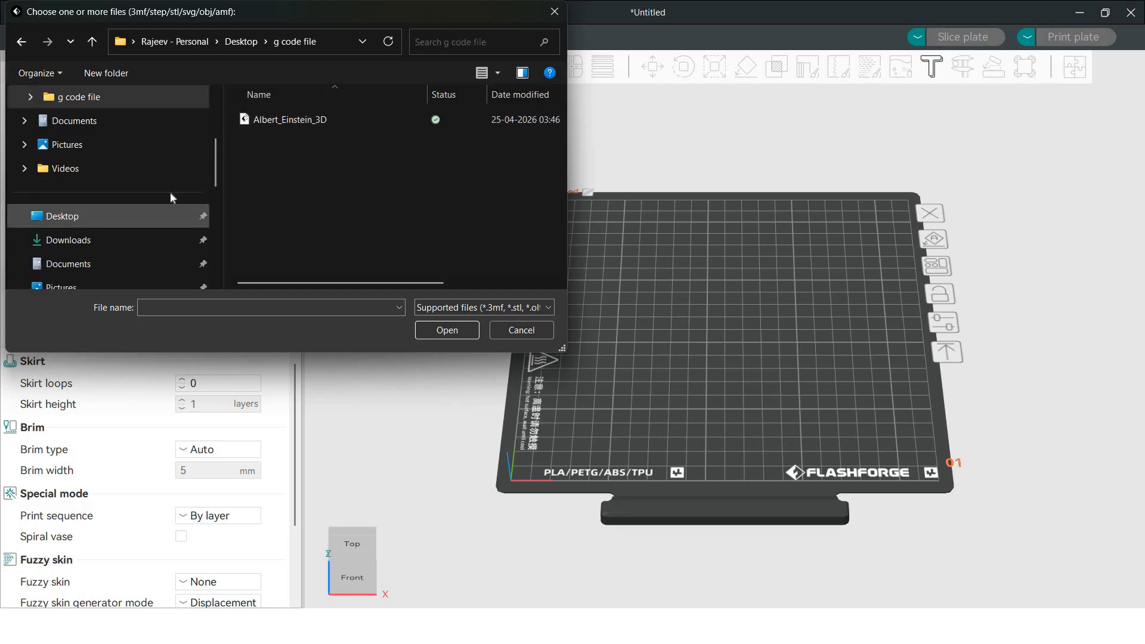
scroll(392, 181, "down", 5)
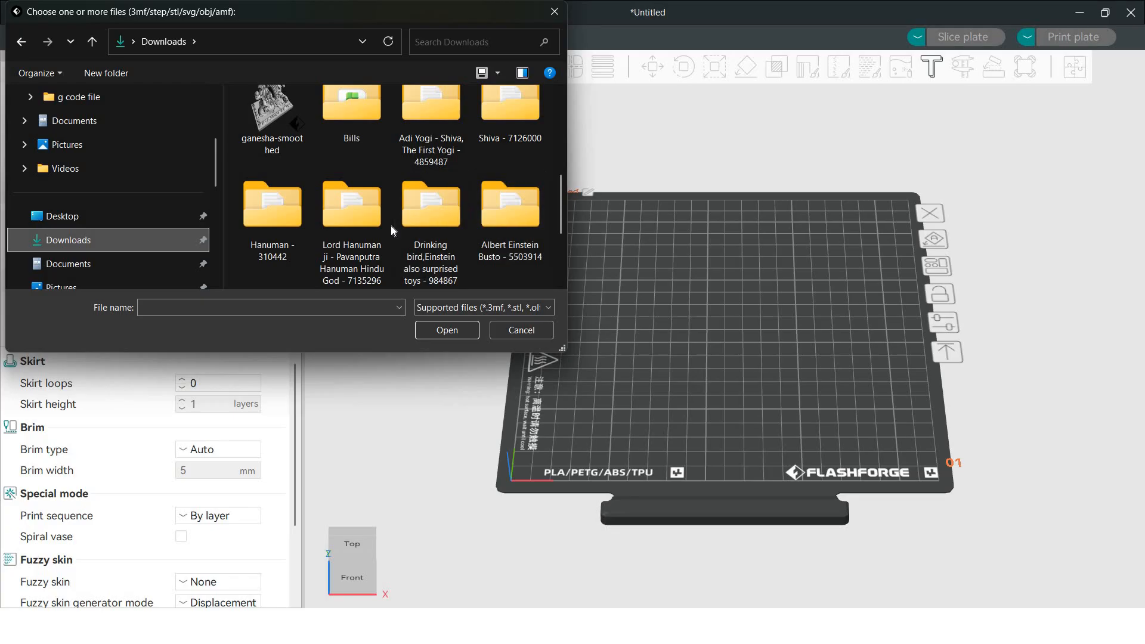
scroll(391, 224, "down", 2)
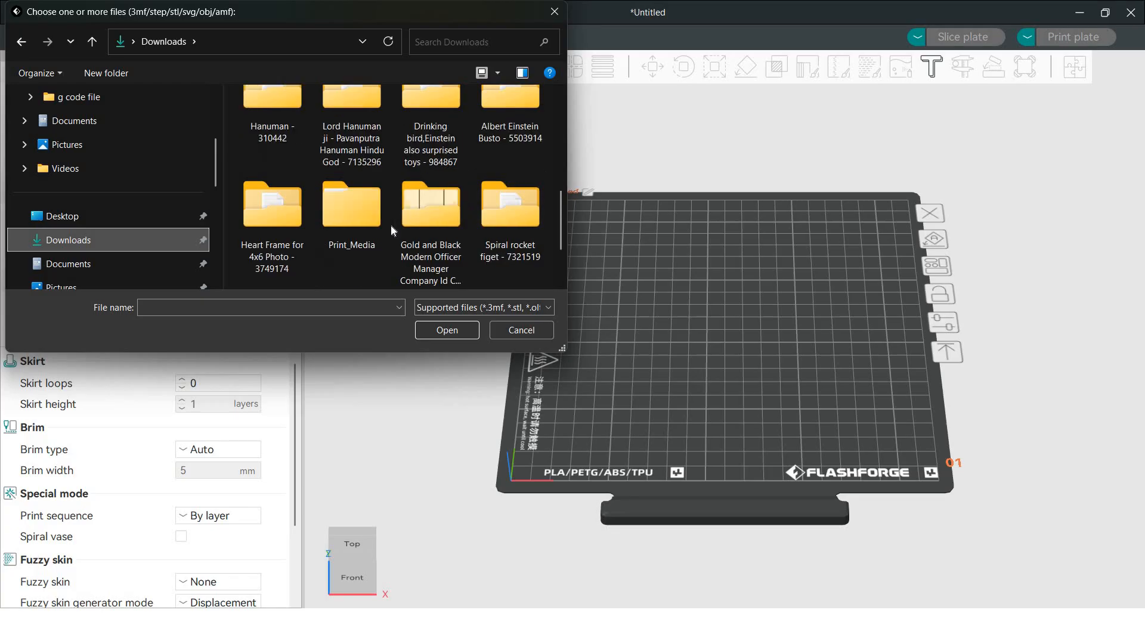
double_click(519, 230)
double_click(304, 138)
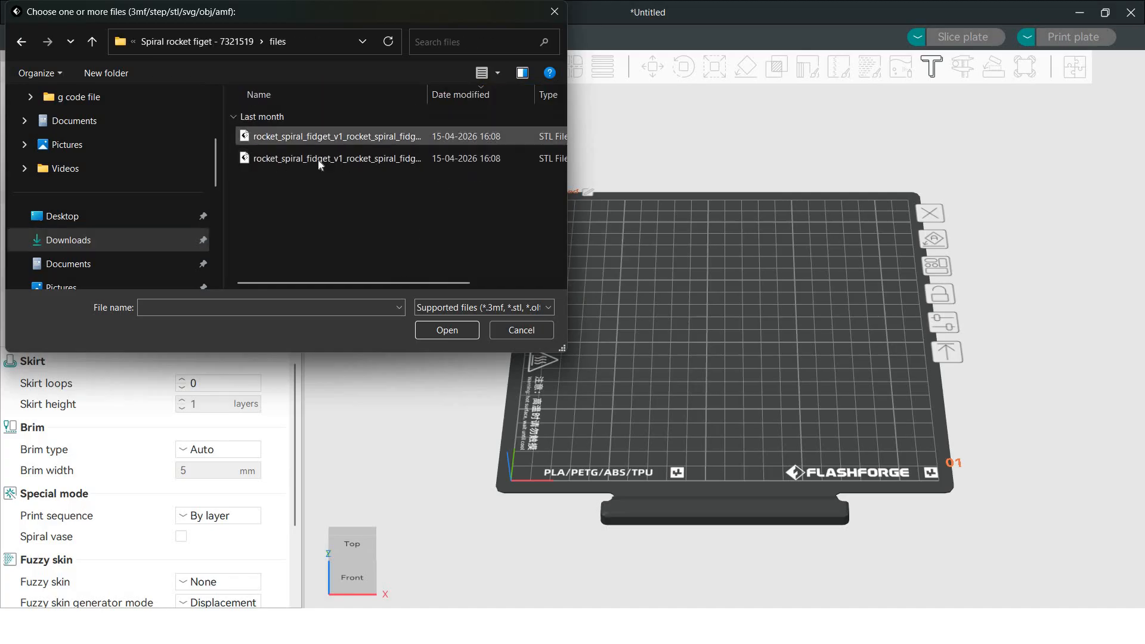
left_click(381, 139)
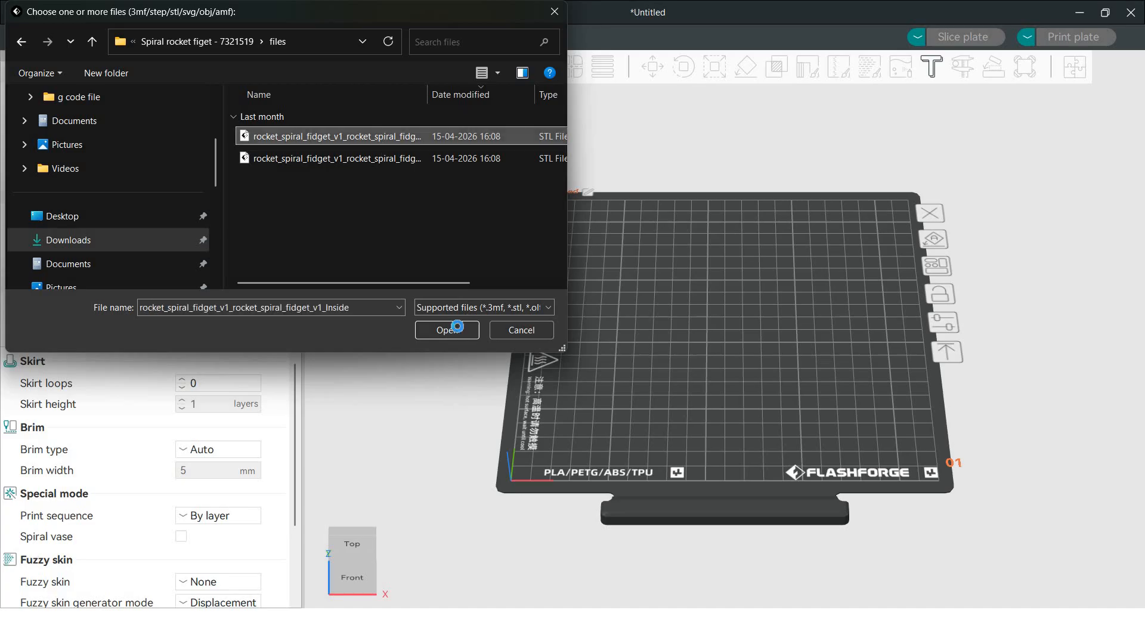
left_click(459, 329)
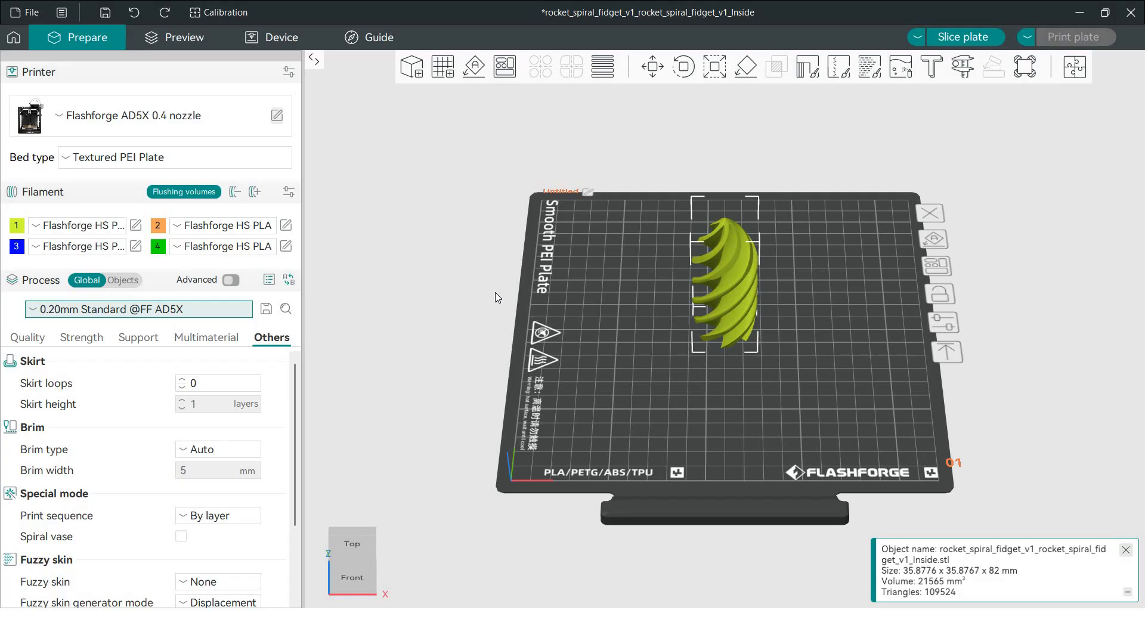
Enable support generation for the rocket spiral model and slice the plate.
left_click(139, 338)
left_click(181, 383)
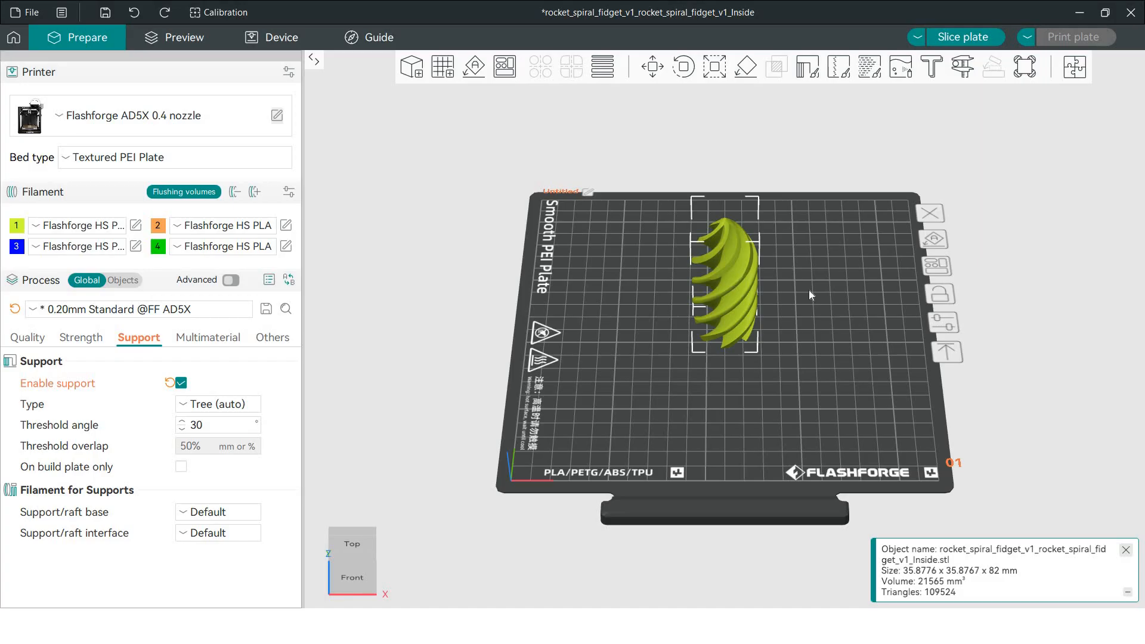
left_click(959, 37)
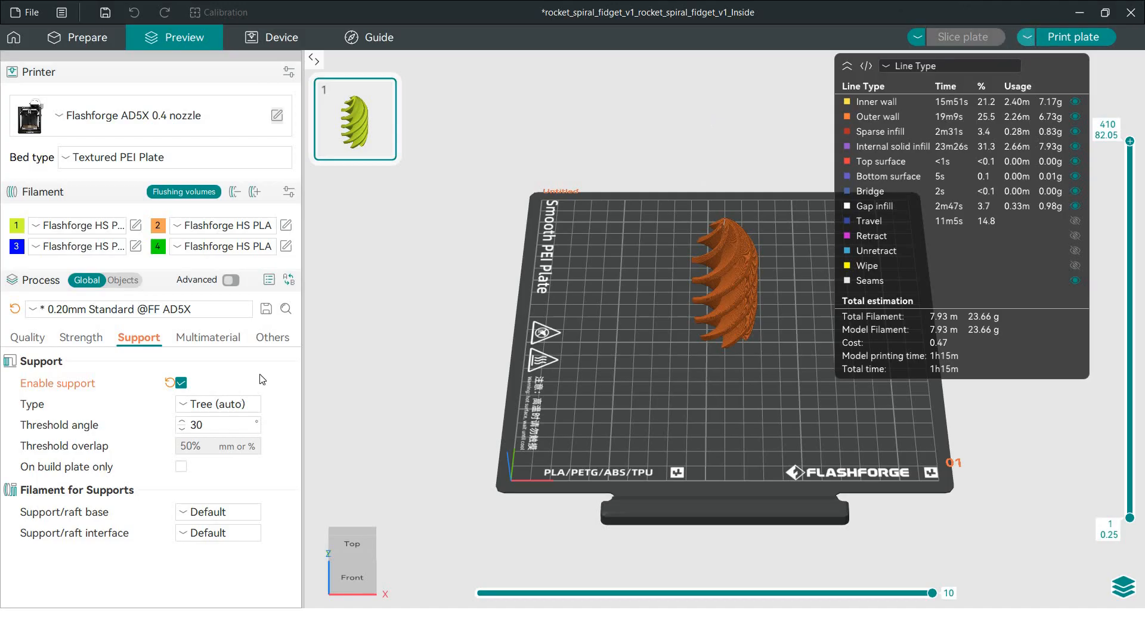
Turn support generation off and back on for the sliced model.
left_click(183, 384)
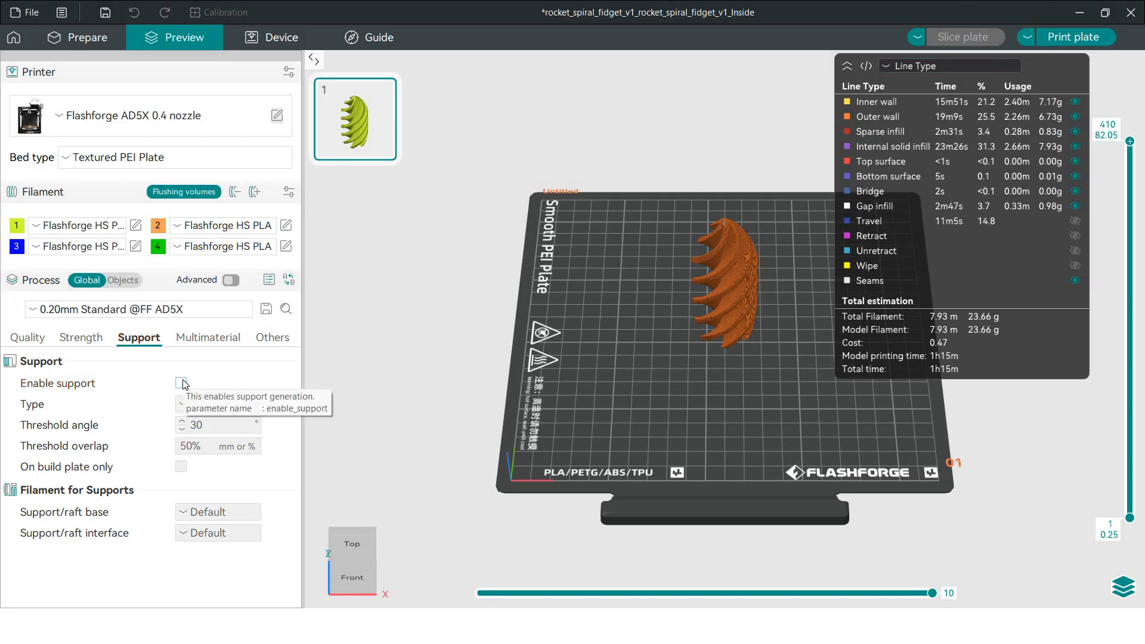
left_click(183, 384)
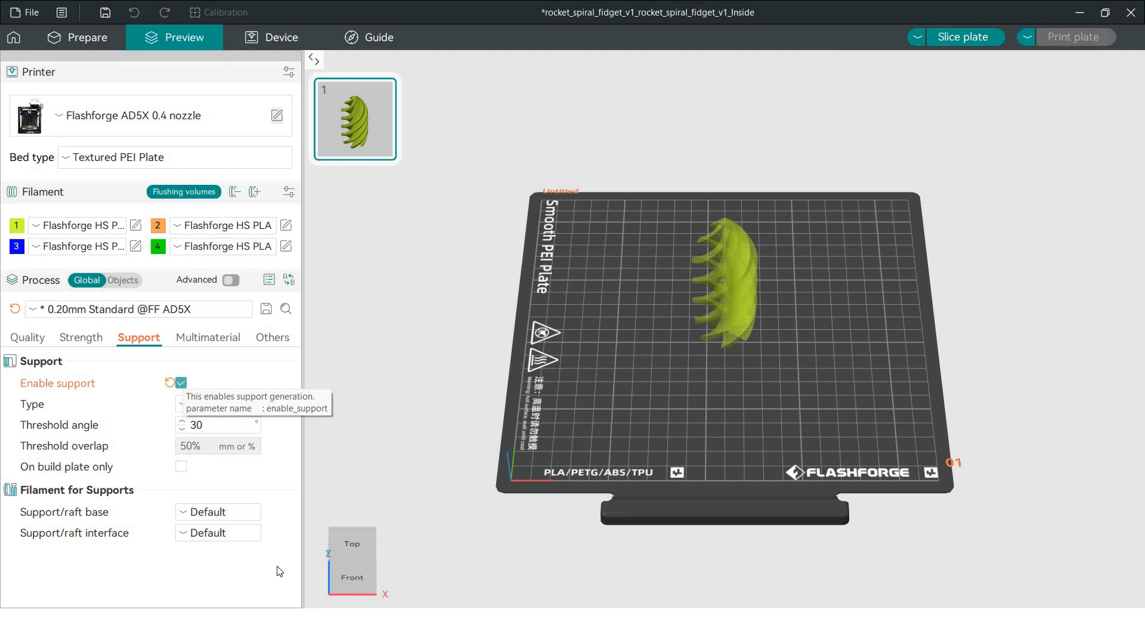
Check the available support types, keep Tree (auto) support enabled, and slice the plate again.
left_click(185, 408)
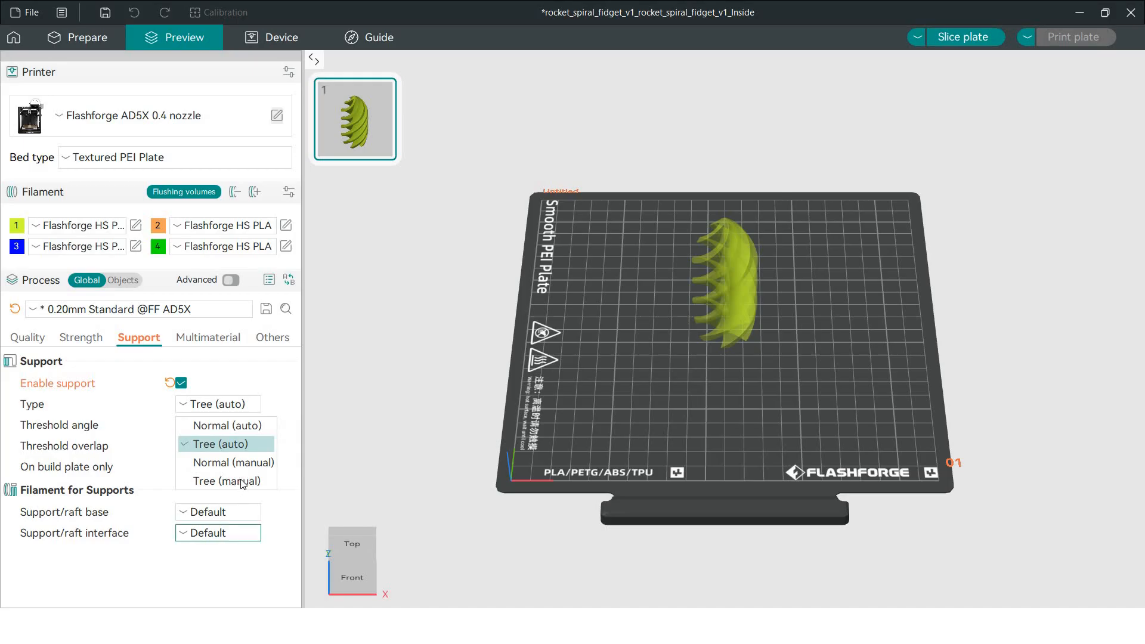
left_click(156, 500)
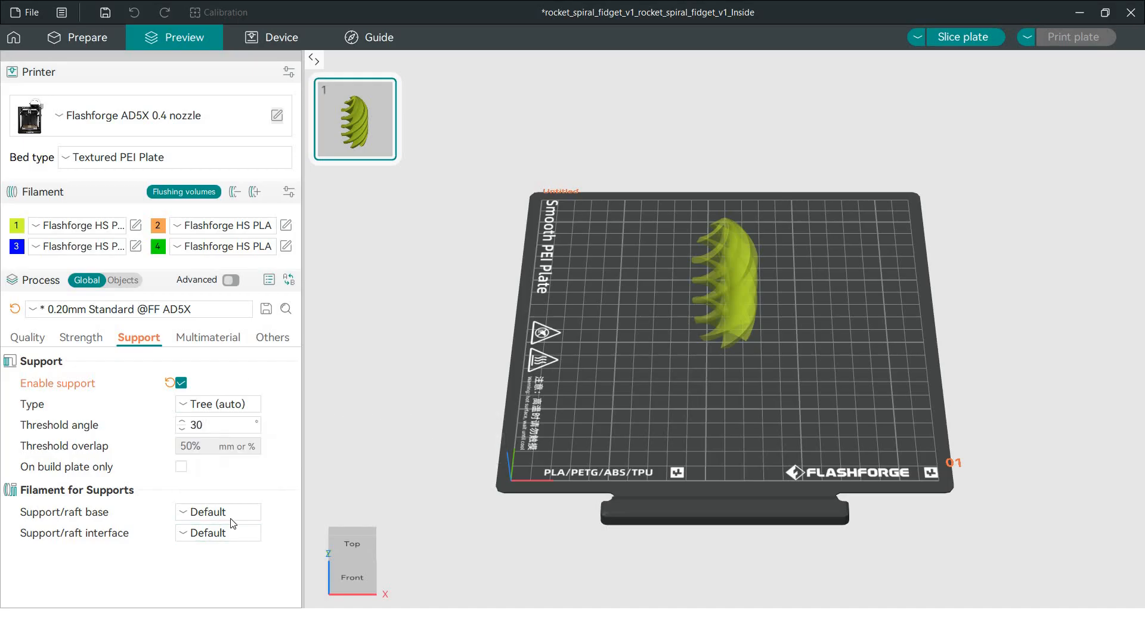
left_click(182, 383)
left_click(186, 385)
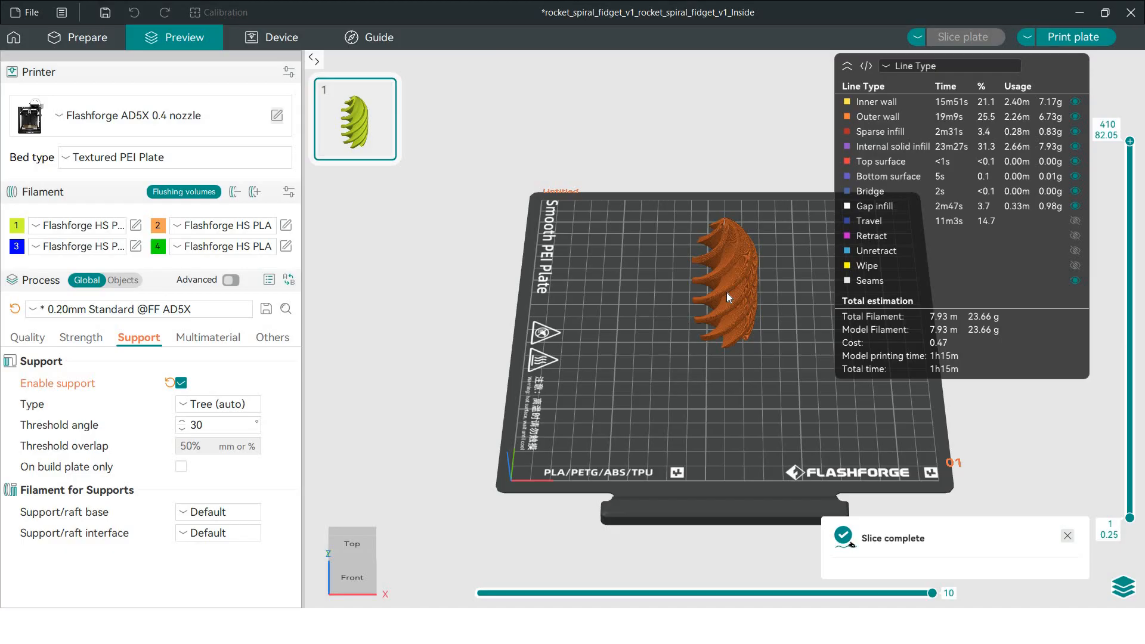
Export the sliced plate as G-code to the g code file folder on the Desktop under rocket_spiral_fidget_v1_rocket_spiral_fidget_v1_Inside_PLA_1h15m.
left_click(1026, 40)
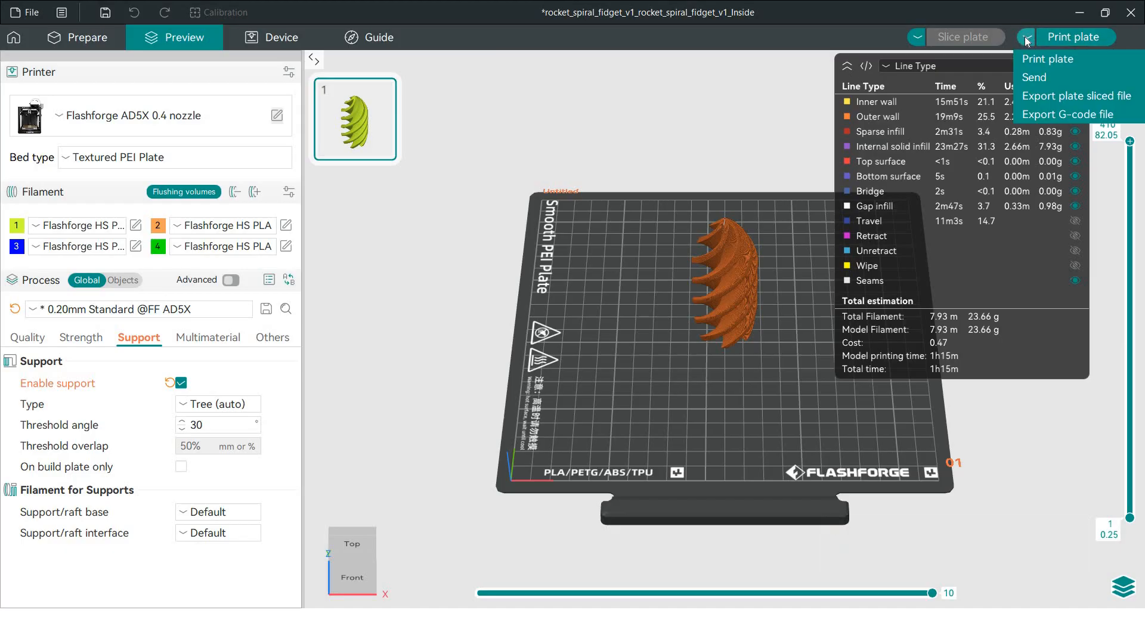
left_click(1064, 116)
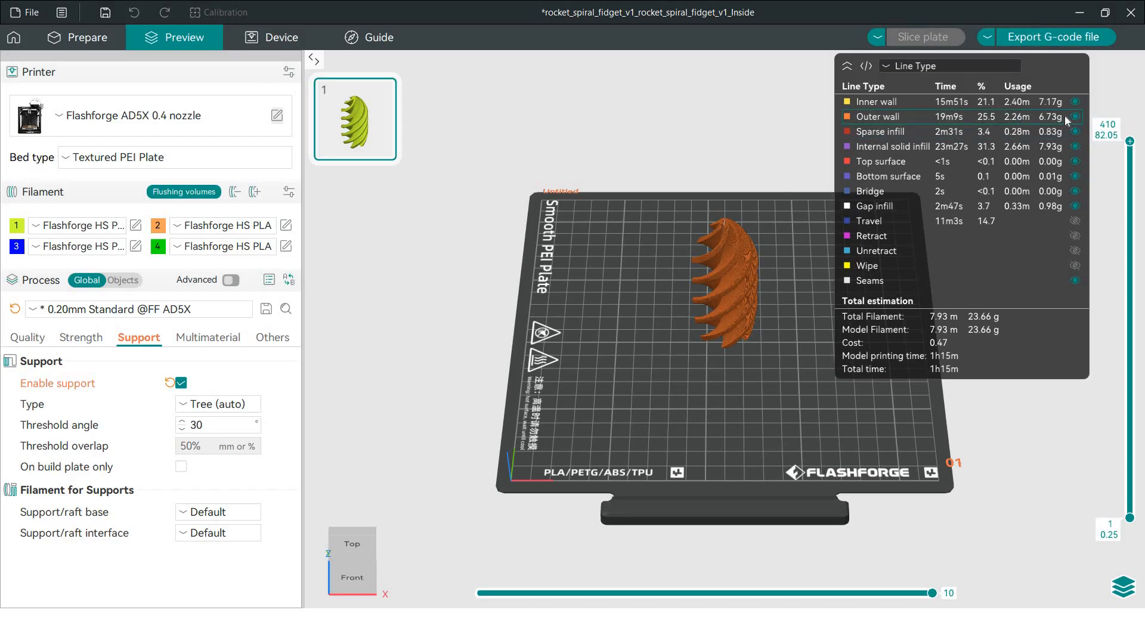
left_click(1065, 34)
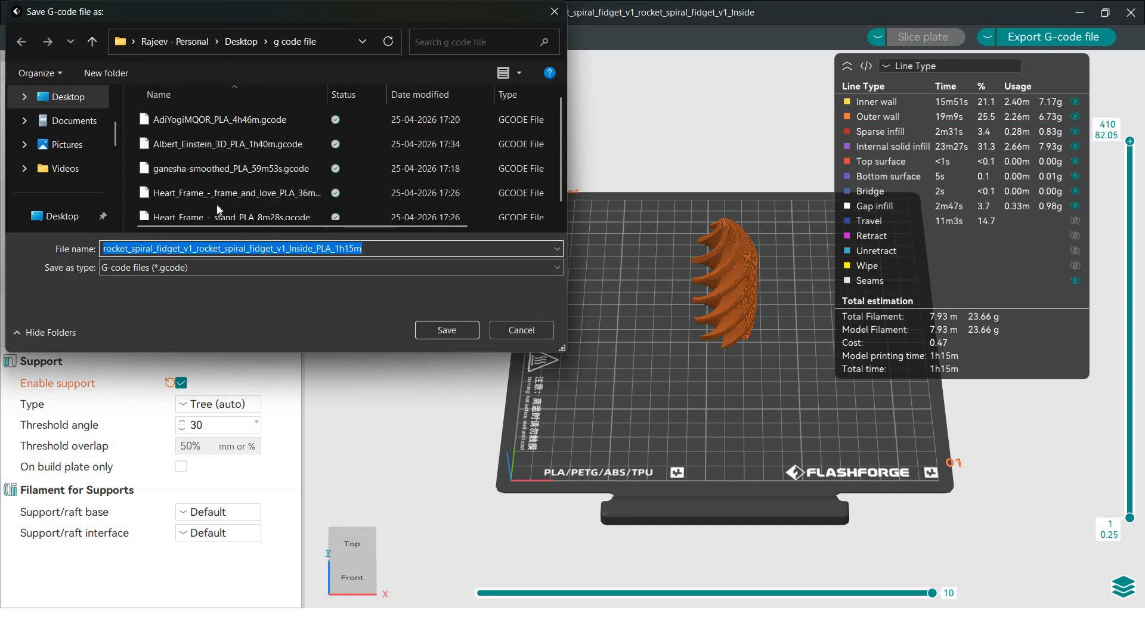
scroll(218, 206, "down", 1)
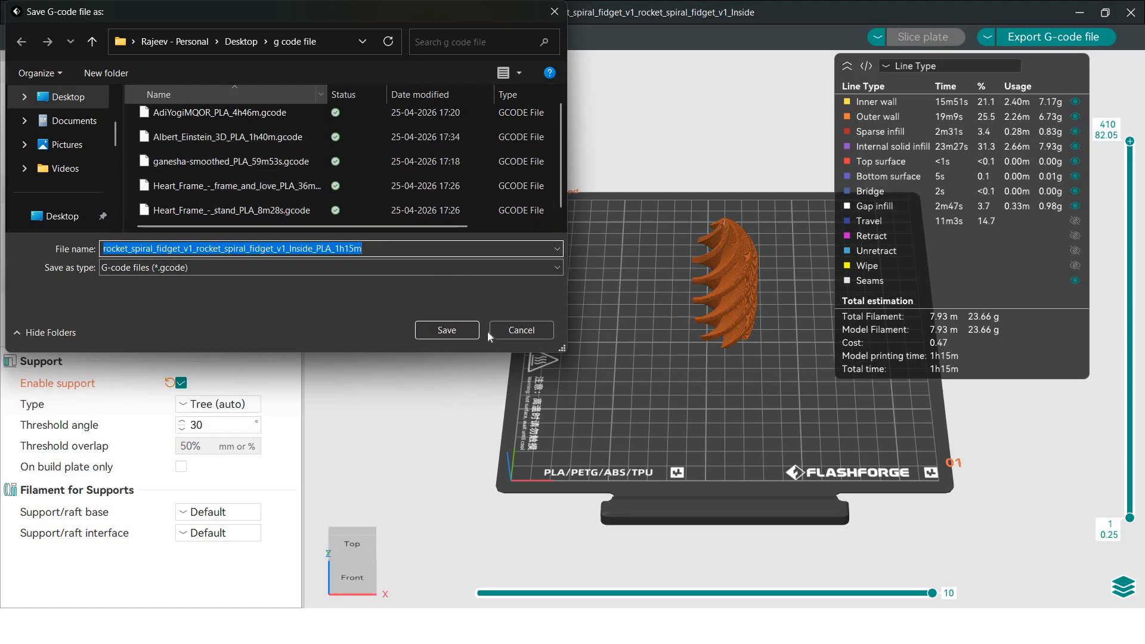
left_click(447, 331)
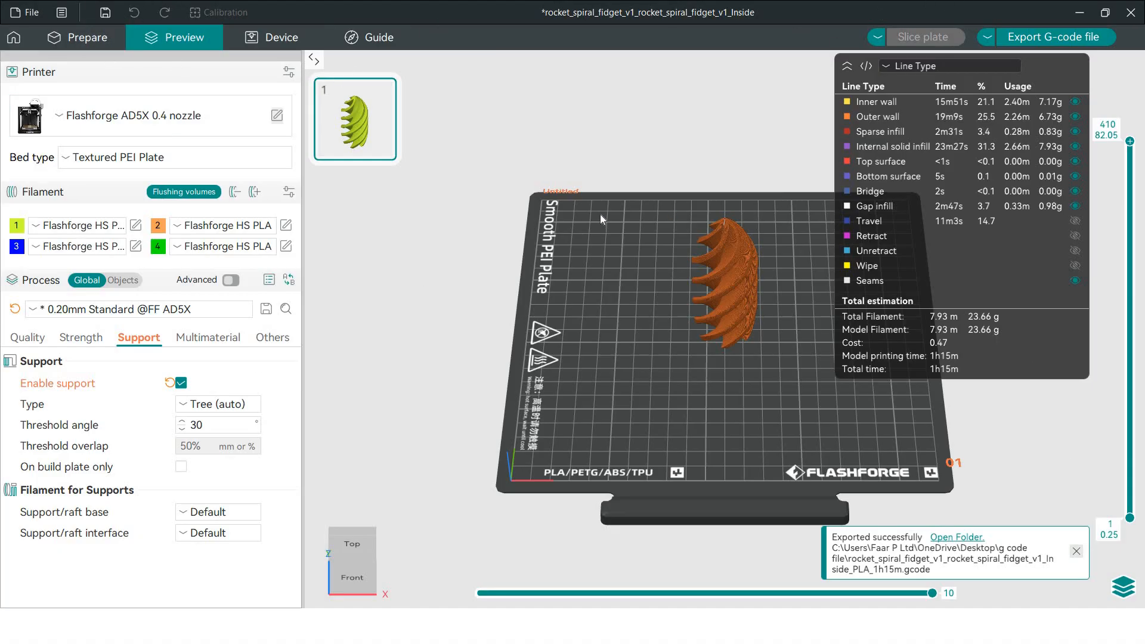
Delete the inside rocket model from the plate and import rocket_spiral_fidget_v1_rocket_spiral_fidget_v1_outside-stubby in its place.
left_click(87, 37)
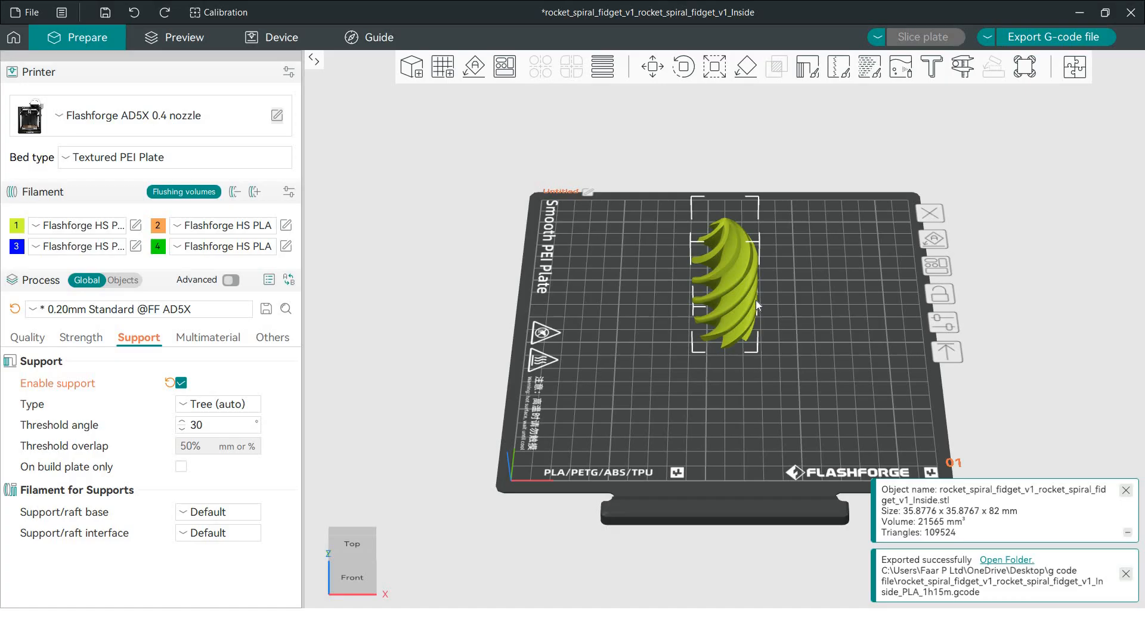
key("Delete")
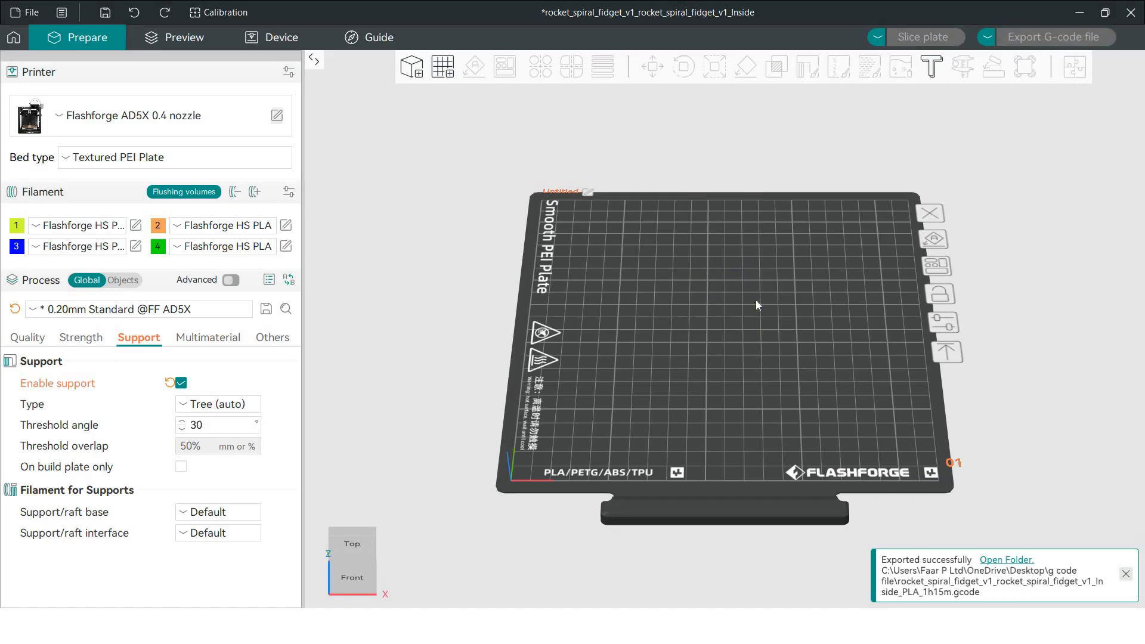
left_click(410, 68)
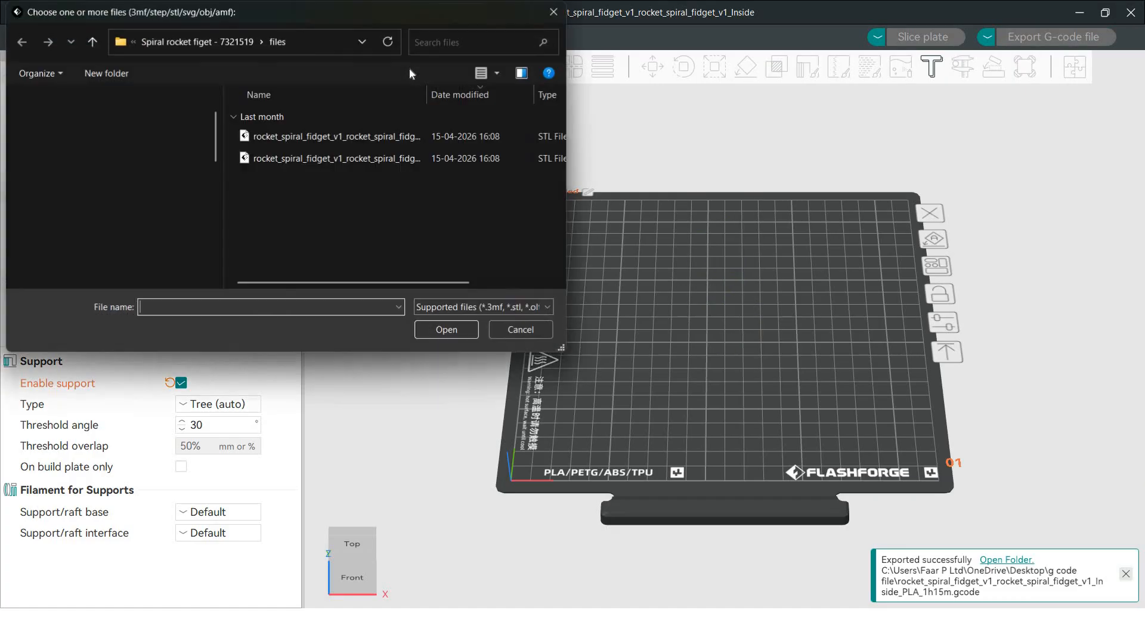
left_click(359, 163)
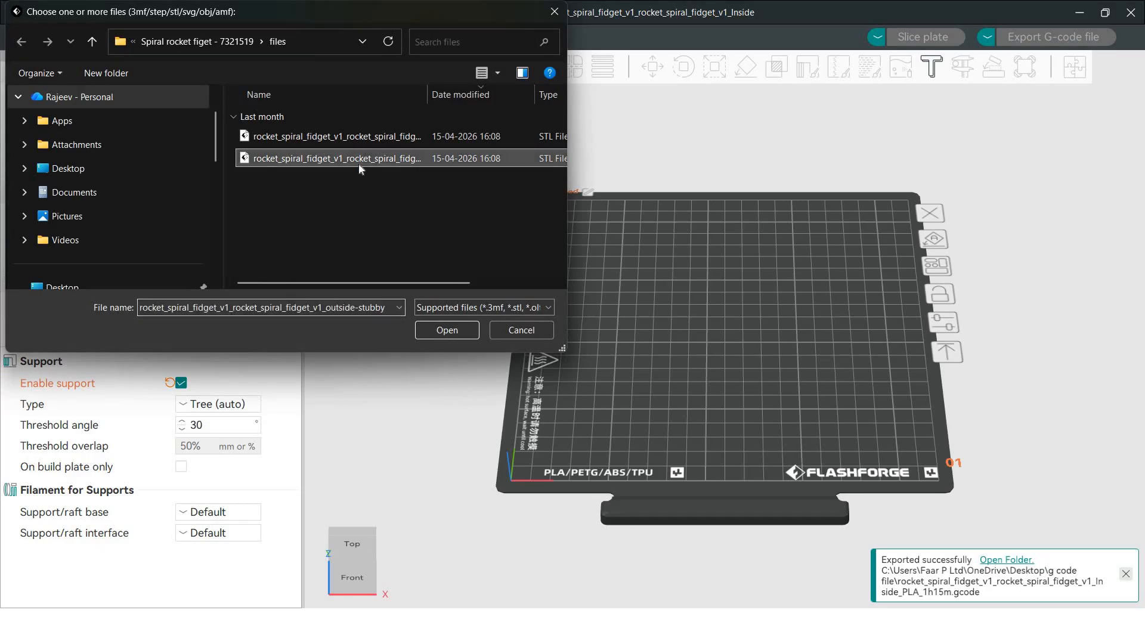
left_click(446, 331)
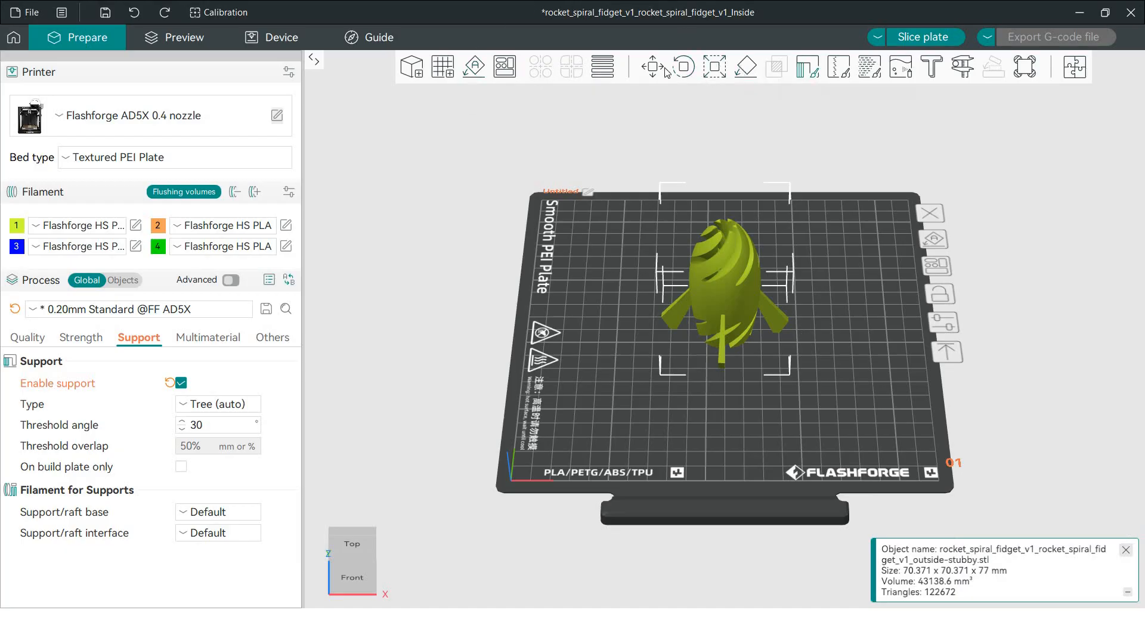
Examine the scale and size values of the outside-stubby rocket model, leaving it selected on the plate.
left_click(716, 73)
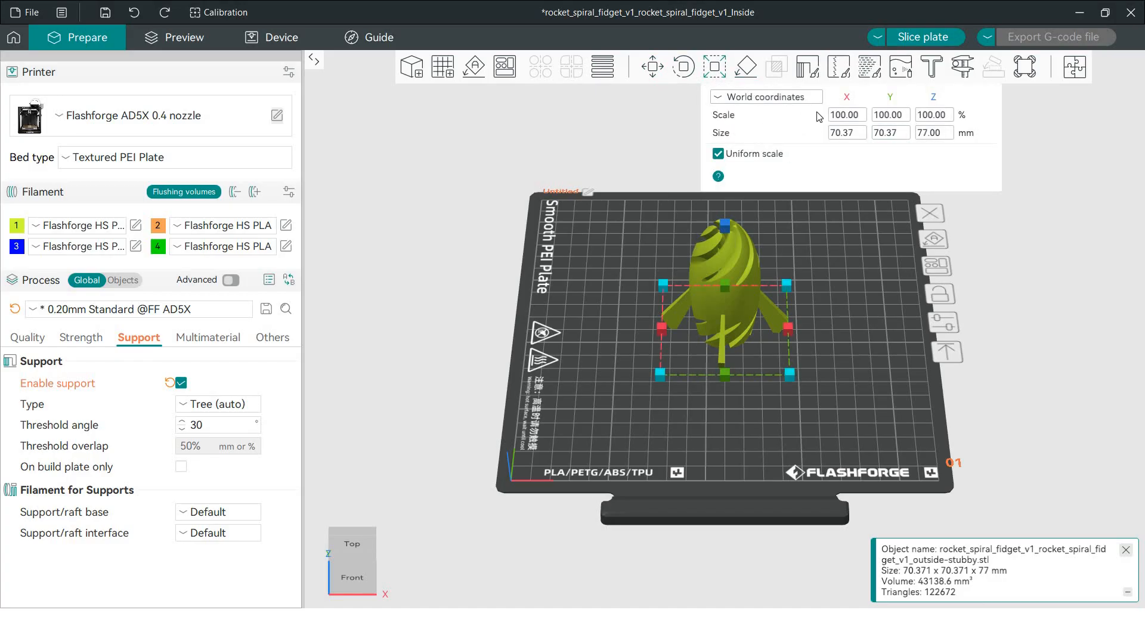
left_click(845, 117)
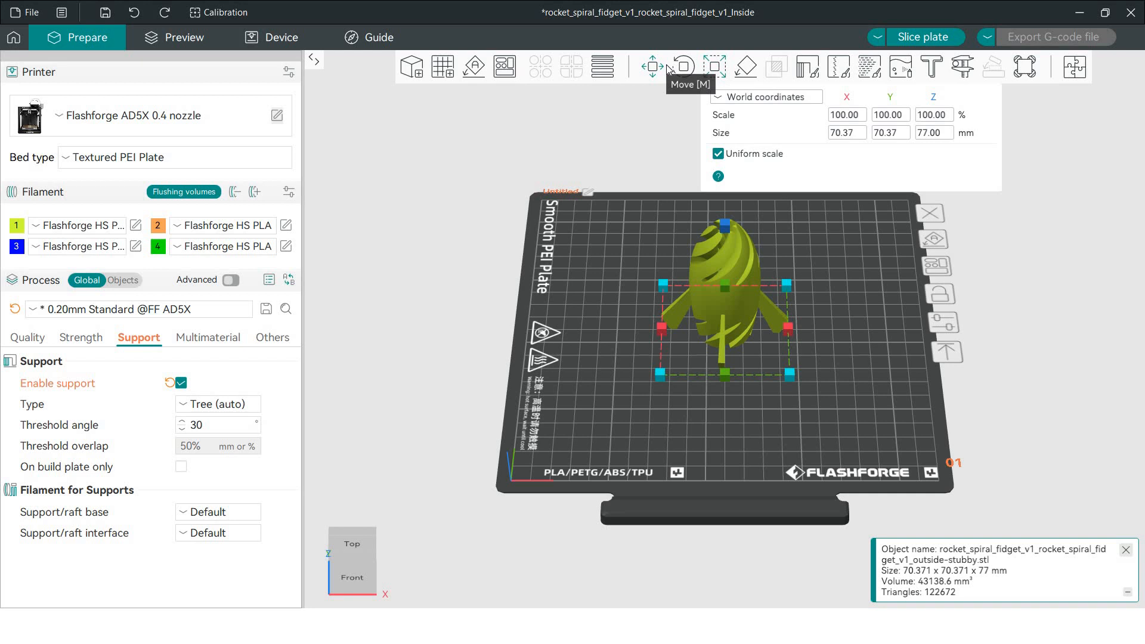
left_click(853, 233)
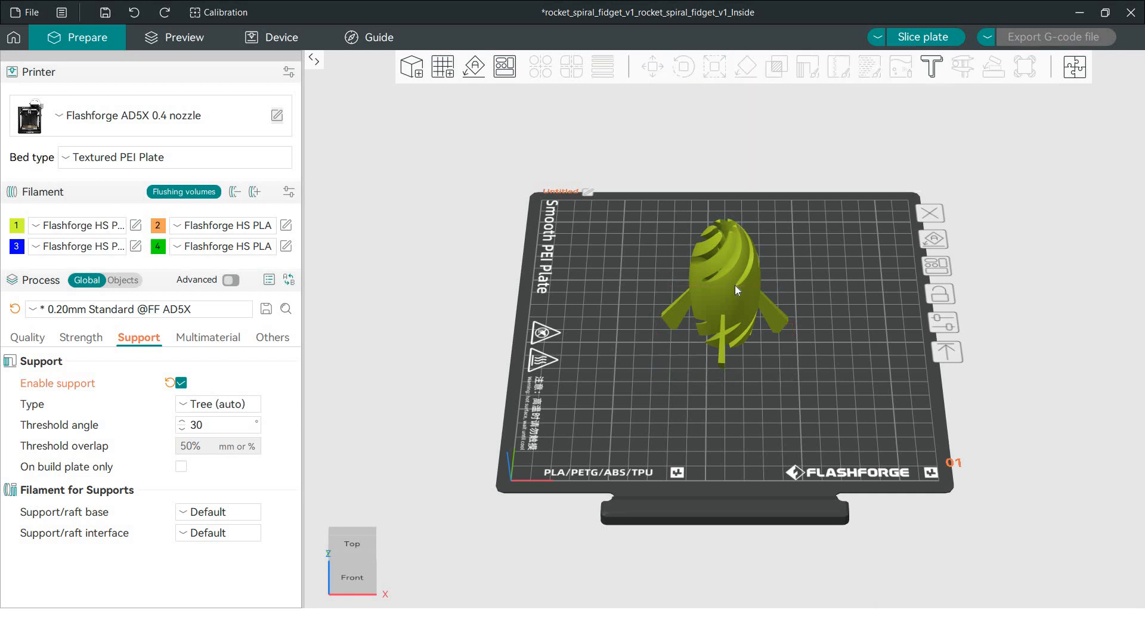
left_click(735, 287)
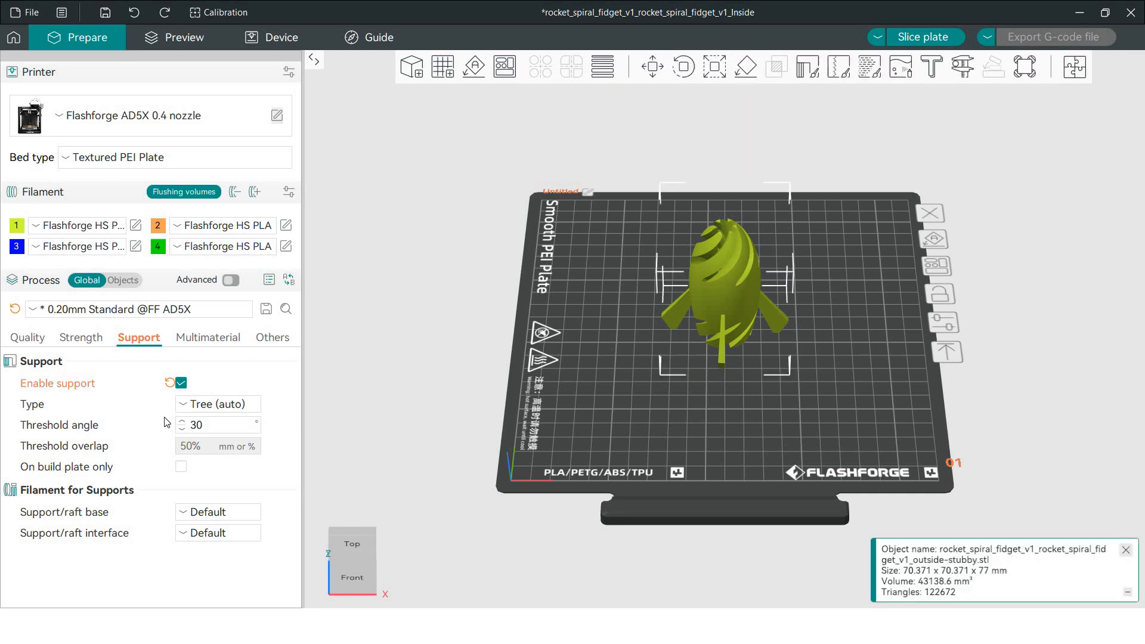
Switch support generation off and back on for the outside-stubby rocket and slice the plate.
left_click(181, 385)
left_click(181, 385)
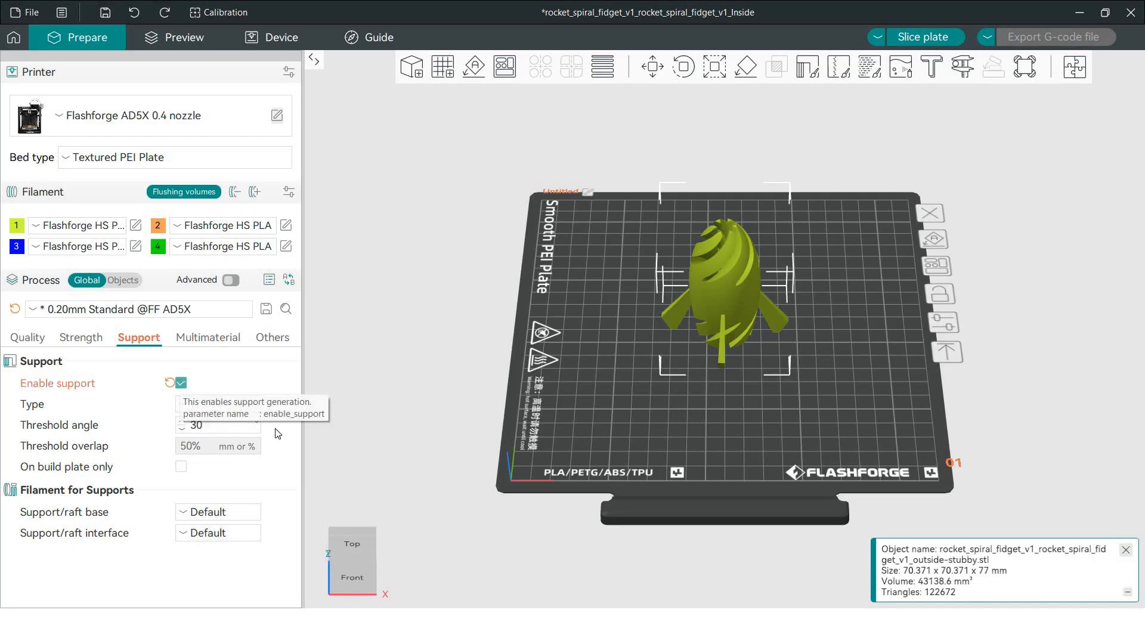
left_click(910, 36)
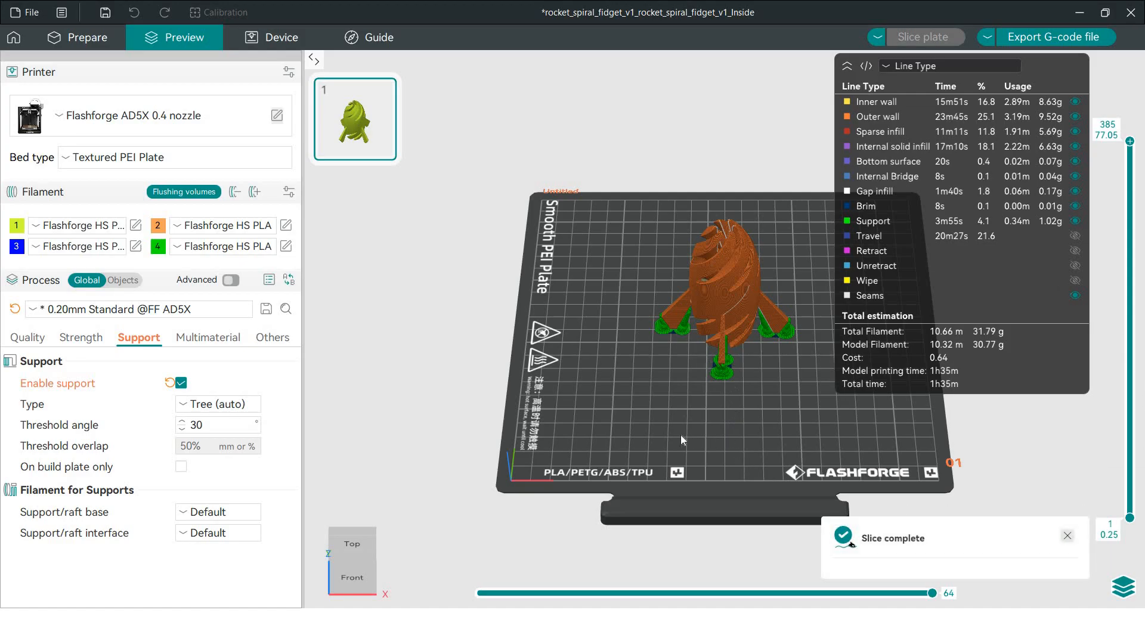
Inspect the supports under the rocket's fins and export the G-code to the g code file folder as rocket_spiral_fidget_v1_rocket_spiral_fidget_v1_outside-stubby_PLA_1h35m.
left_click_drag(705, 428, 685, 352)
scroll(686, 353, "up", 6)
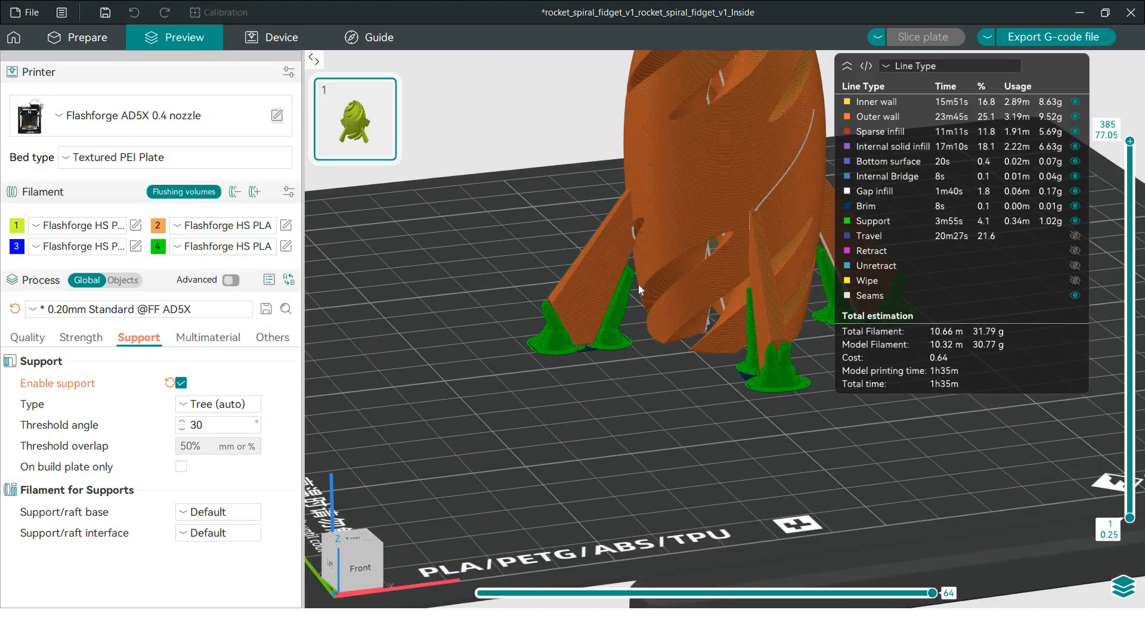
scroll(638, 285, "down", 8)
scroll(642, 317, "down", 2)
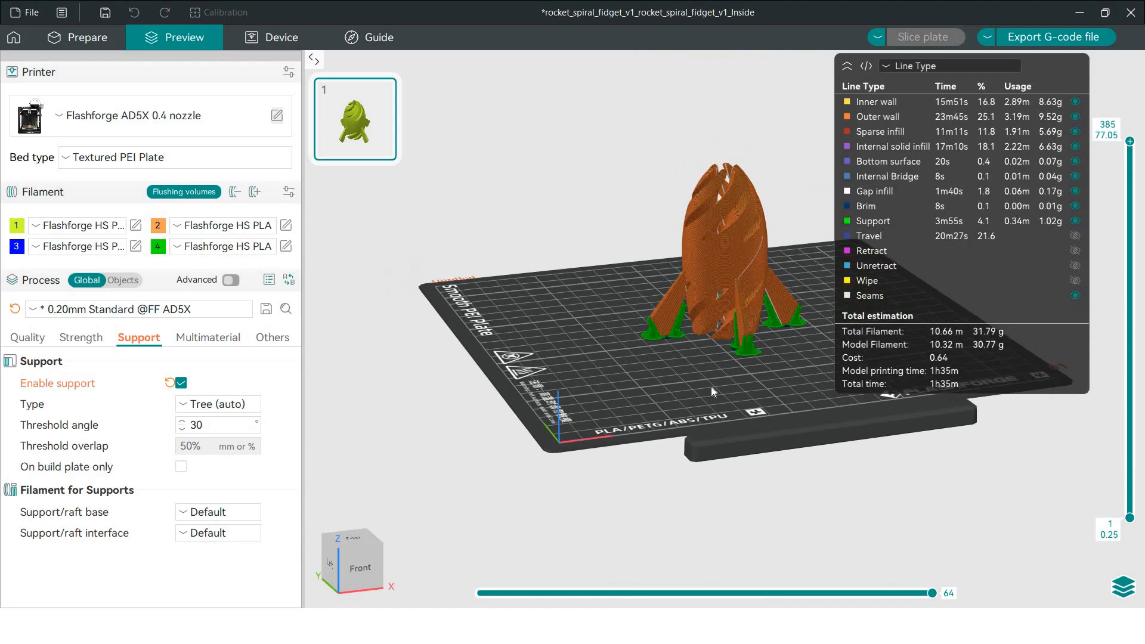
left_click_drag(768, 365, 777, 390)
scroll(777, 392, "down", 2)
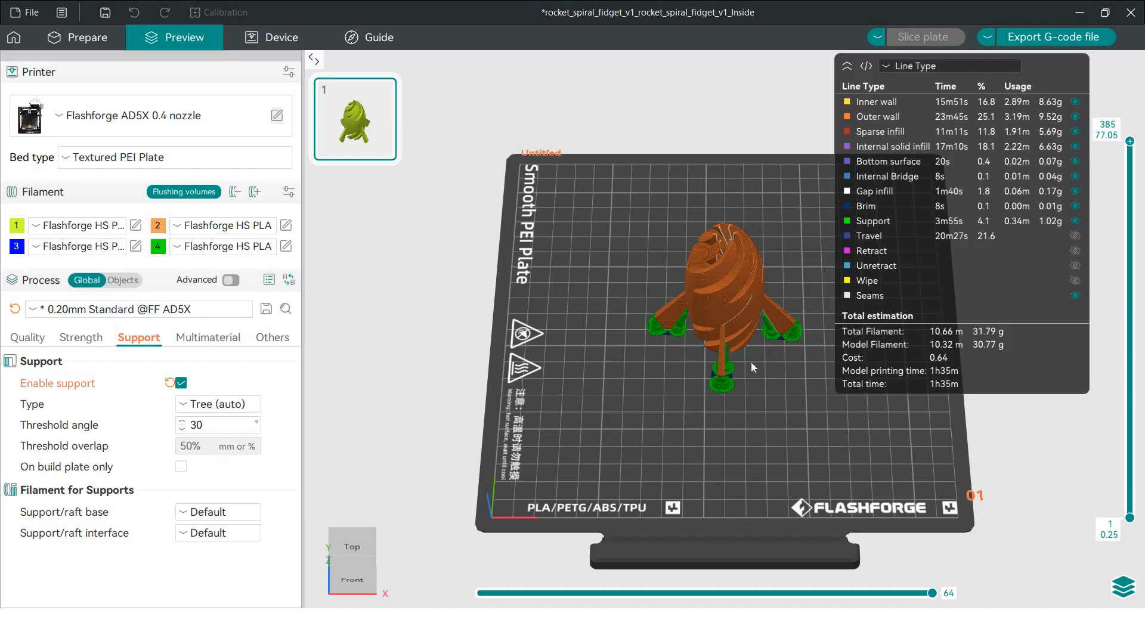
left_click(1082, 37)
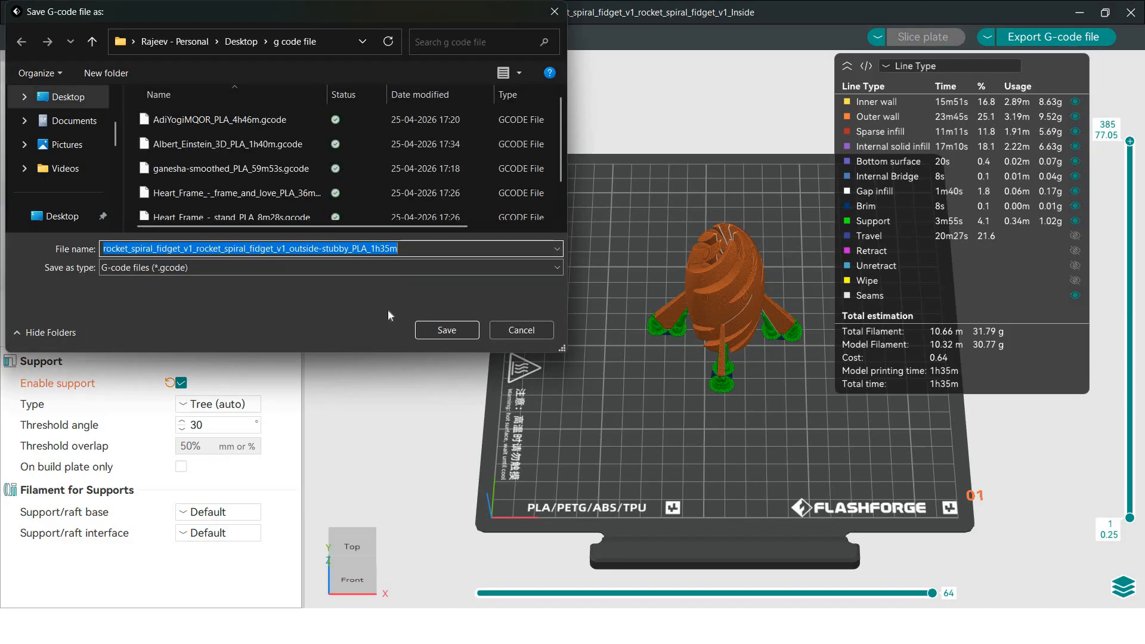
left_click(445, 330)
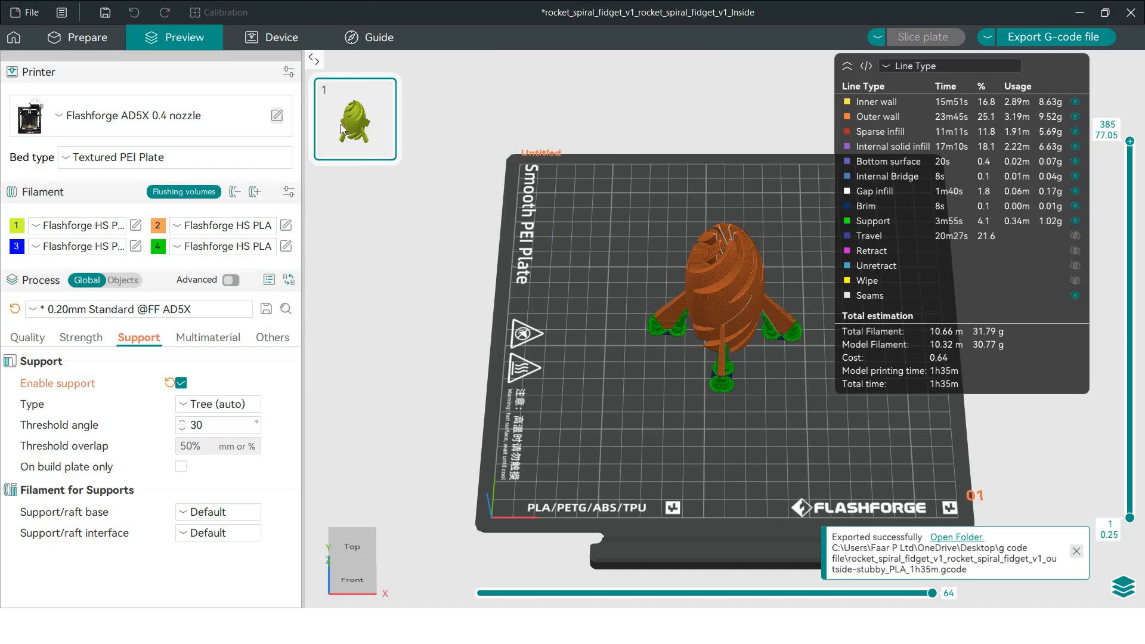
Check the sliced rocket from above and below, and delete the outside-stubby model from the plate.
left_click_drag(717, 305, 717, 298)
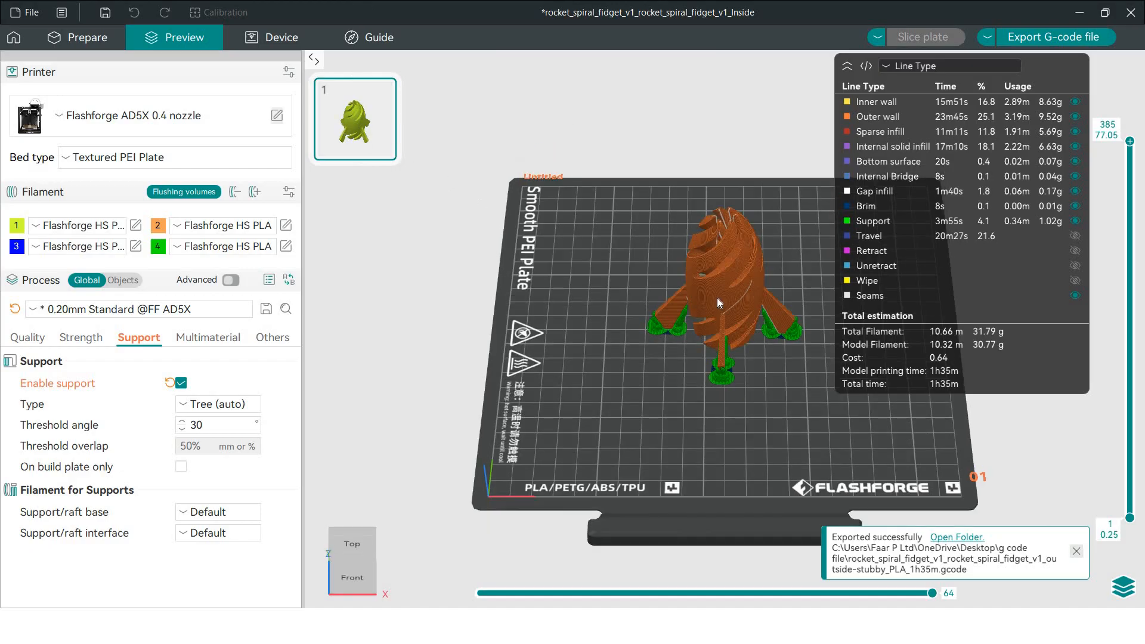
left_click_drag(668, 285, 597, 439)
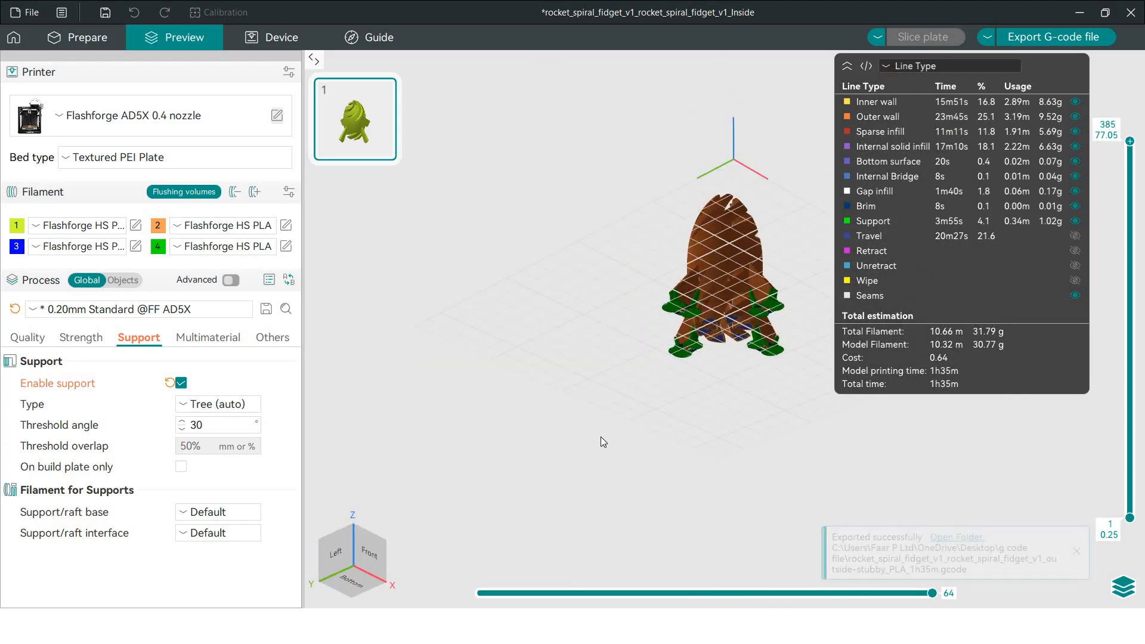
mouse_move(708, 400)
left_mouse_down()
mouse_move(683, 403)
mouse_move(696, 405)
left_mouse_up()
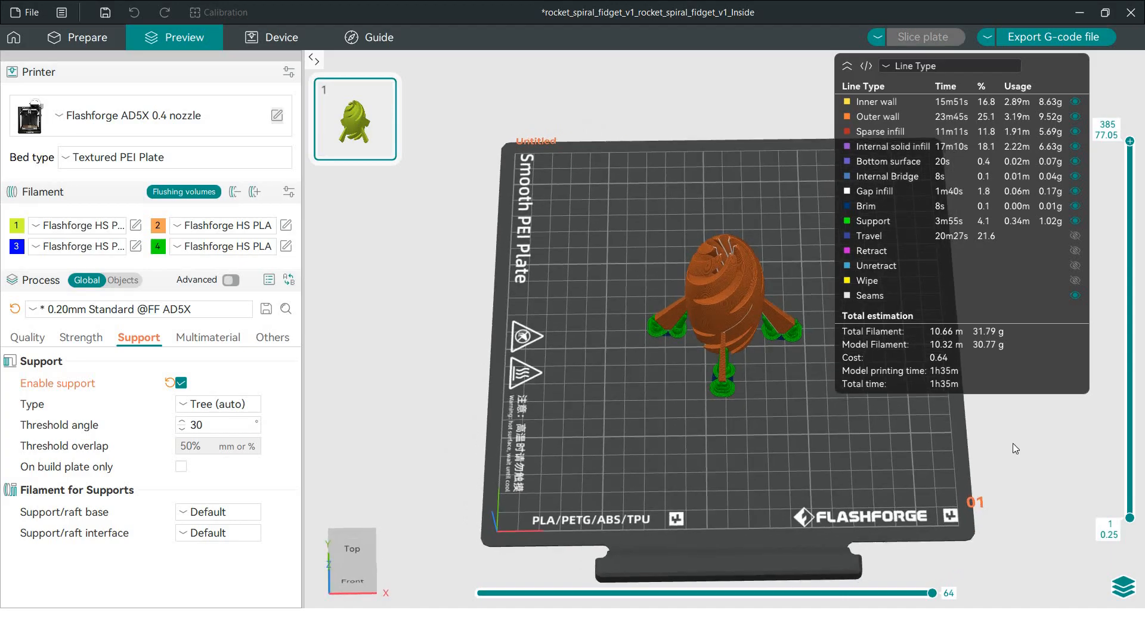
left_click(76, 33)
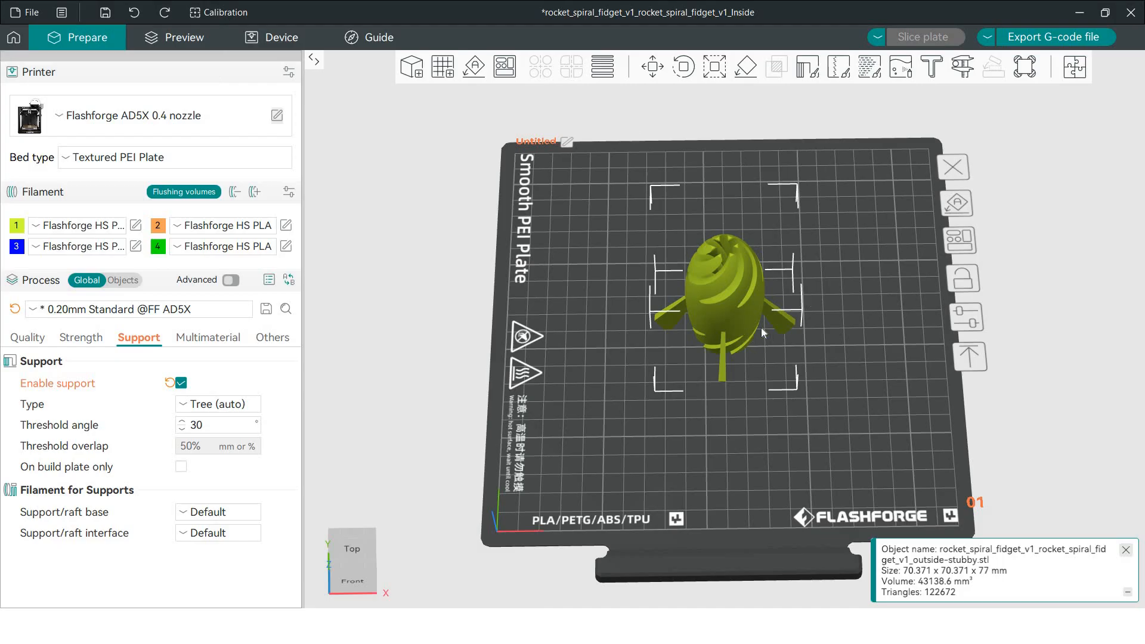
key("Delete")
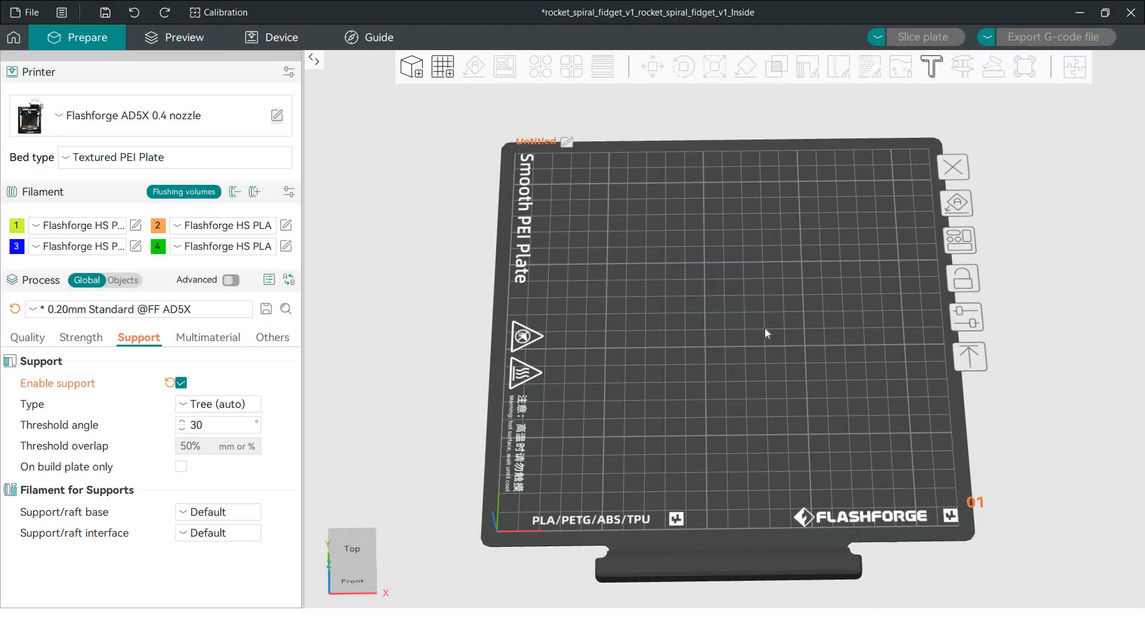
Import M3D_Buddha_LotusNoPanel from the files folder of the Sitting Budda On Lotus Blossom download onto the empty plate.
left_click_drag(761, 350, 786, 341)
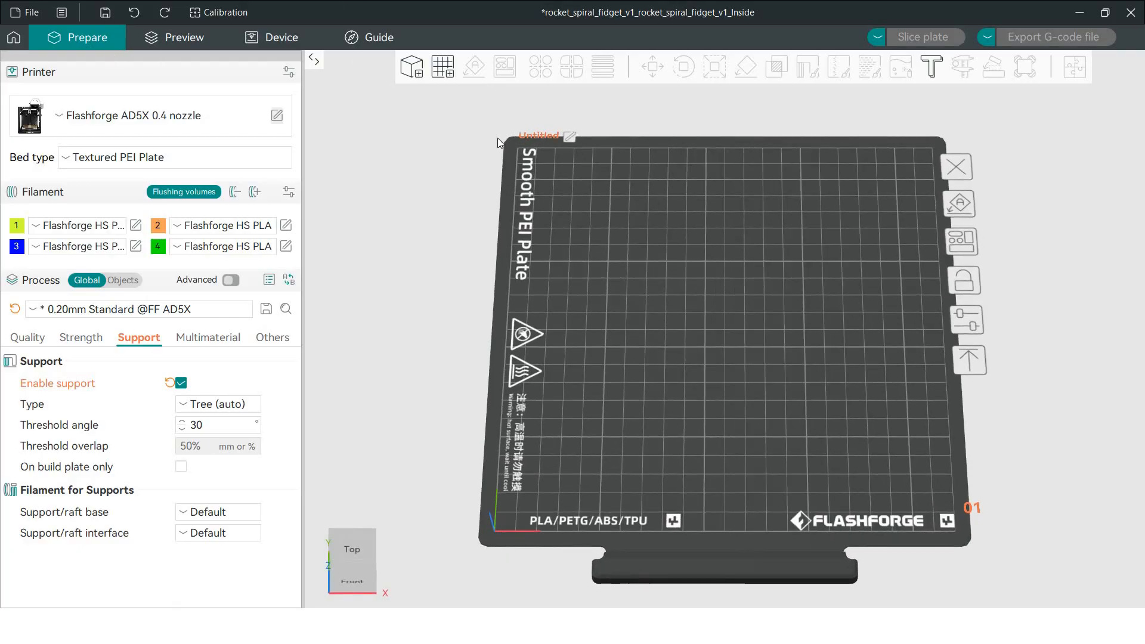
left_click(411, 68)
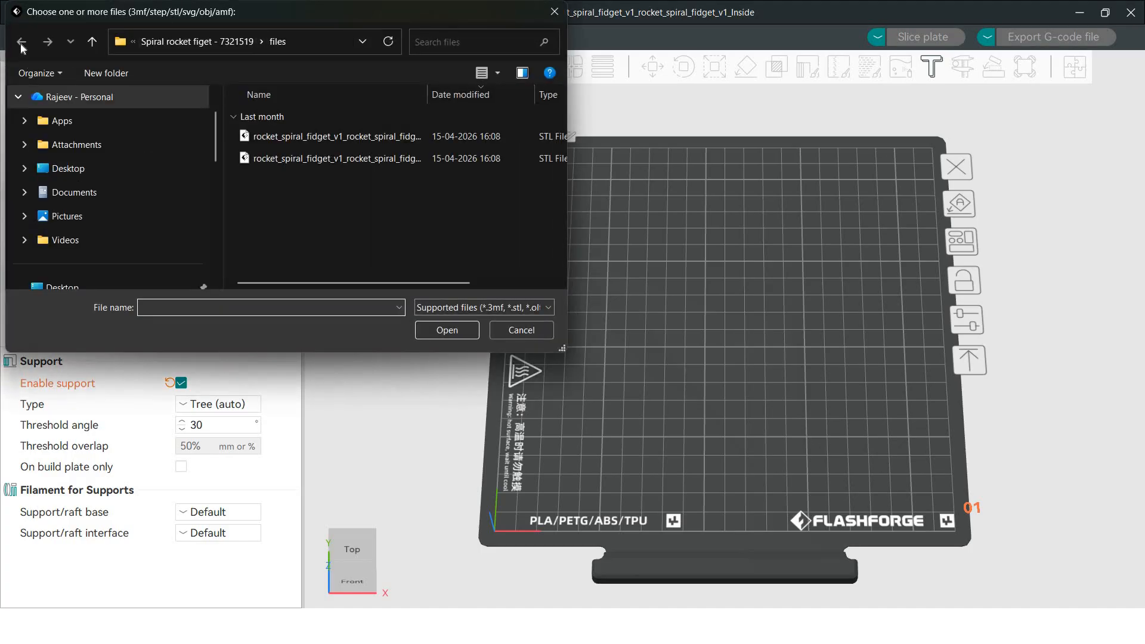
left_click(91, 42)
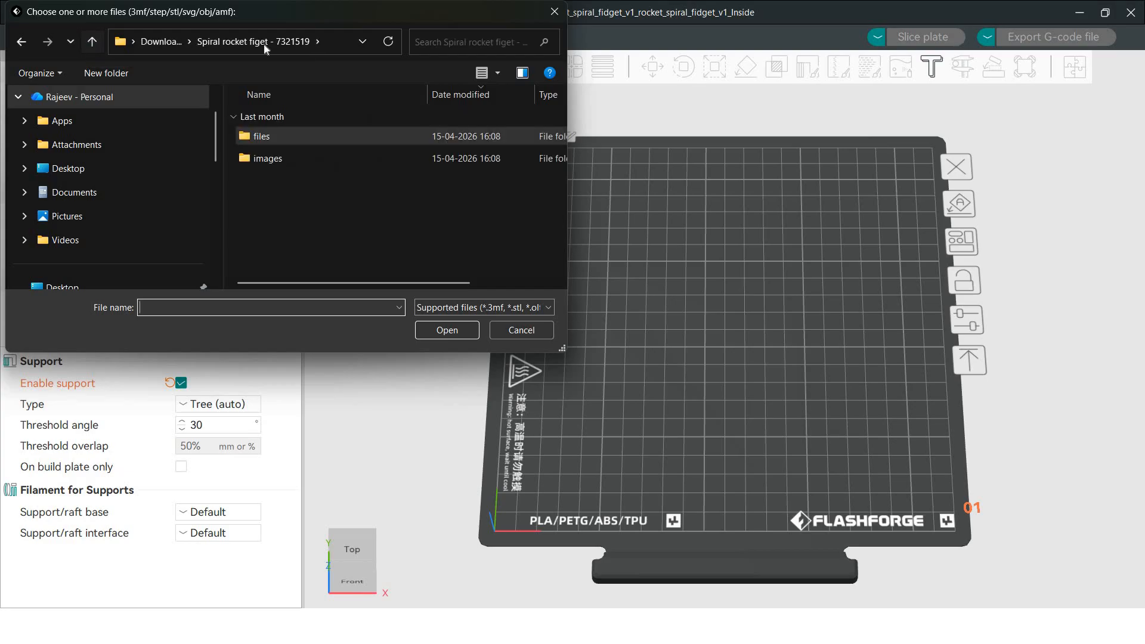
left_click(91, 43)
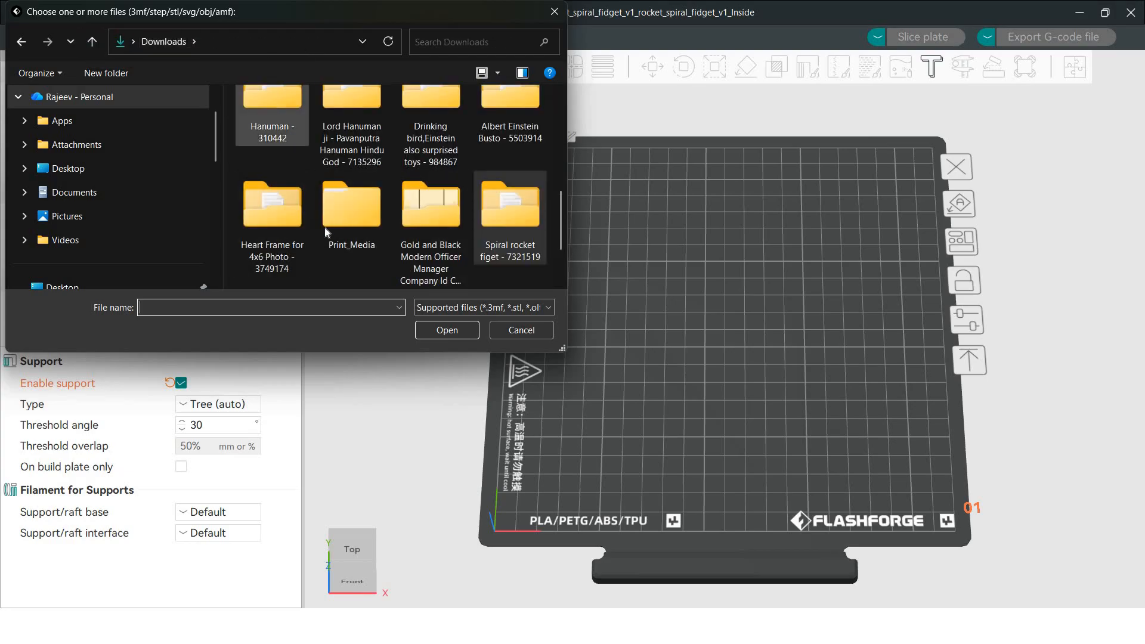
left_click(453, 143)
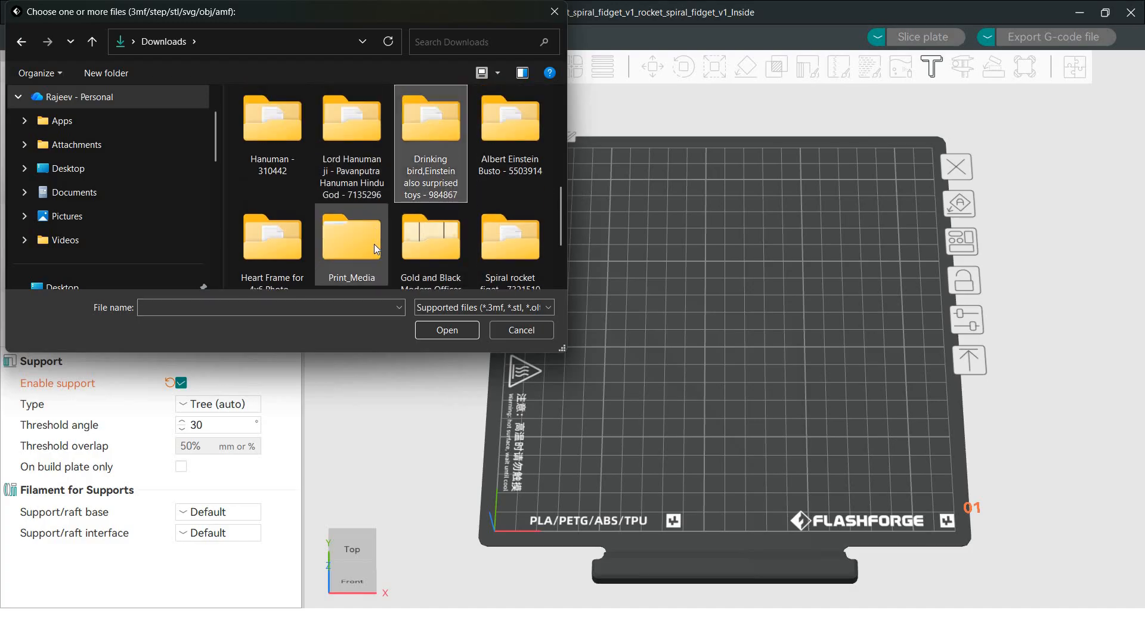
scroll(374, 245, "down", 3)
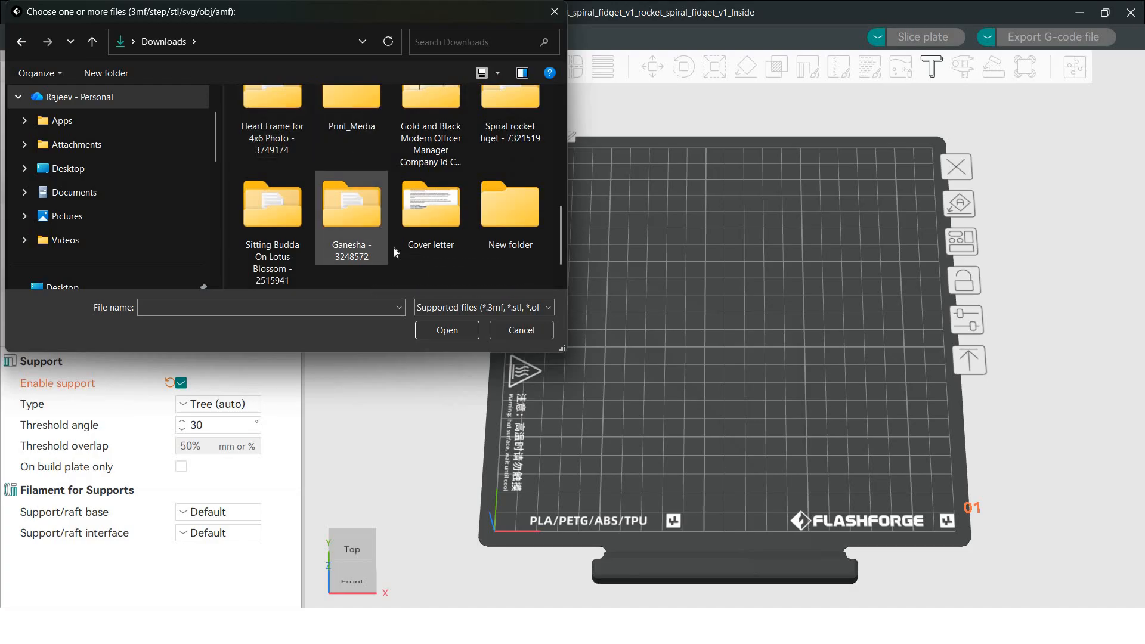
double_click(287, 218)
double_click(277, 137)
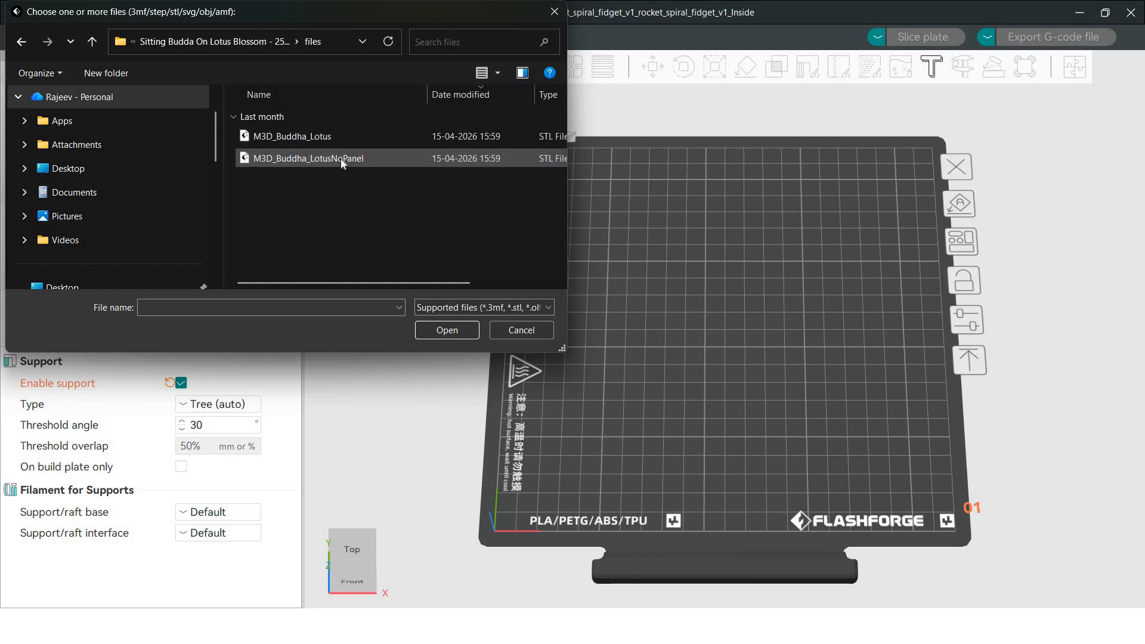
left_click(341, 159)
left_click(437, 332)
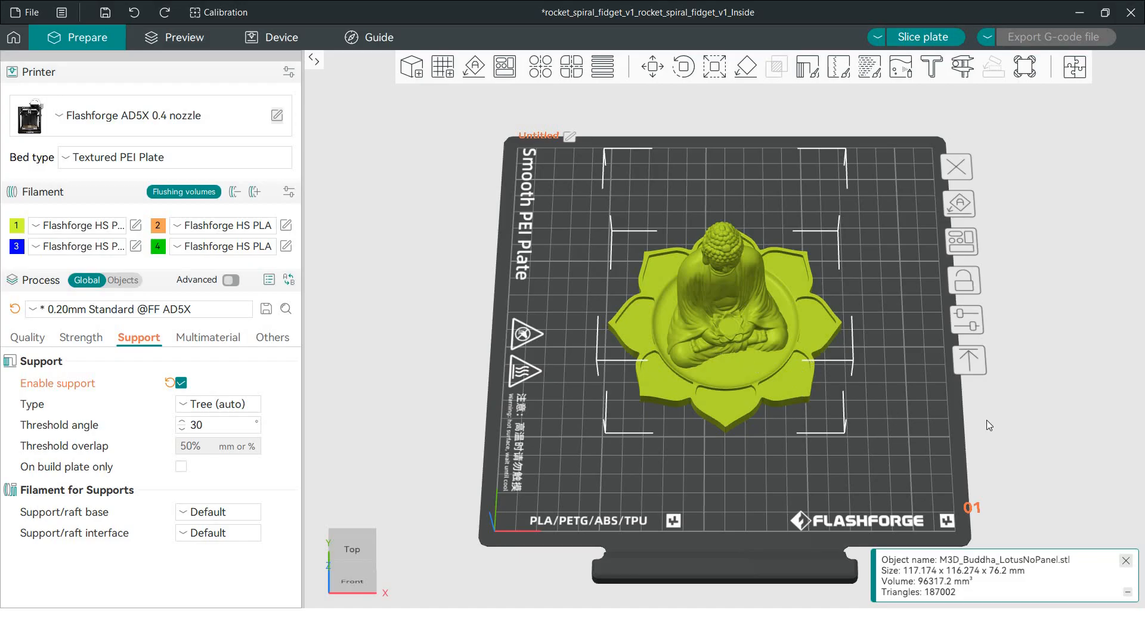
Color-paint the lotus base's upper surface and petal rims with blue filament 3 using the Fill tool.
left_click_drag(896, 389, 893, 373)
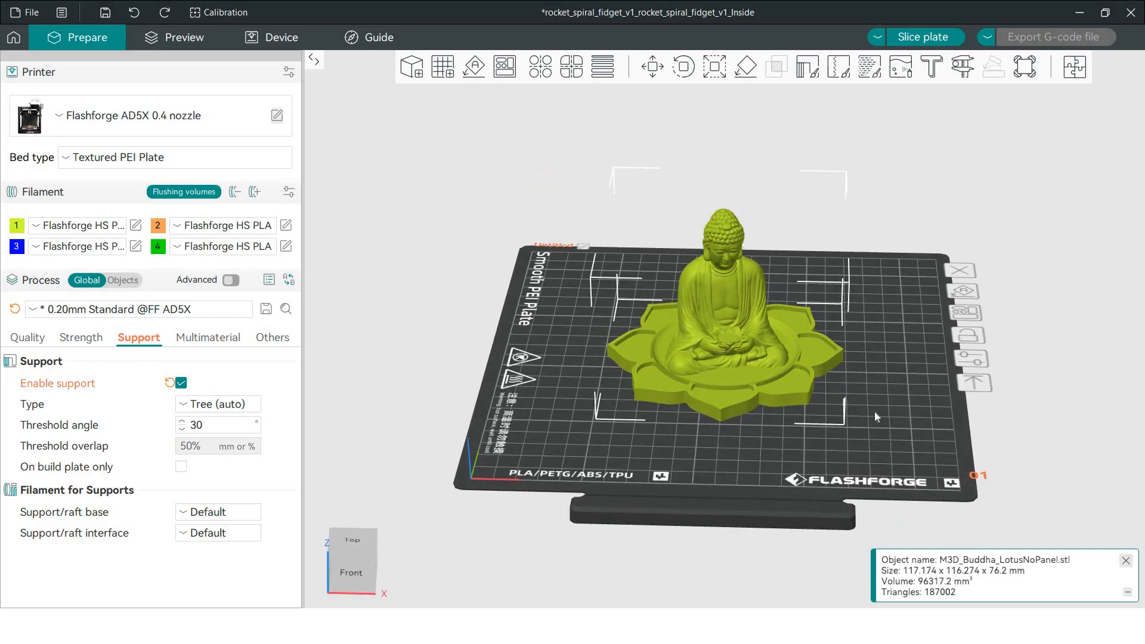
left_click_drag(876, 413, 873, 411)
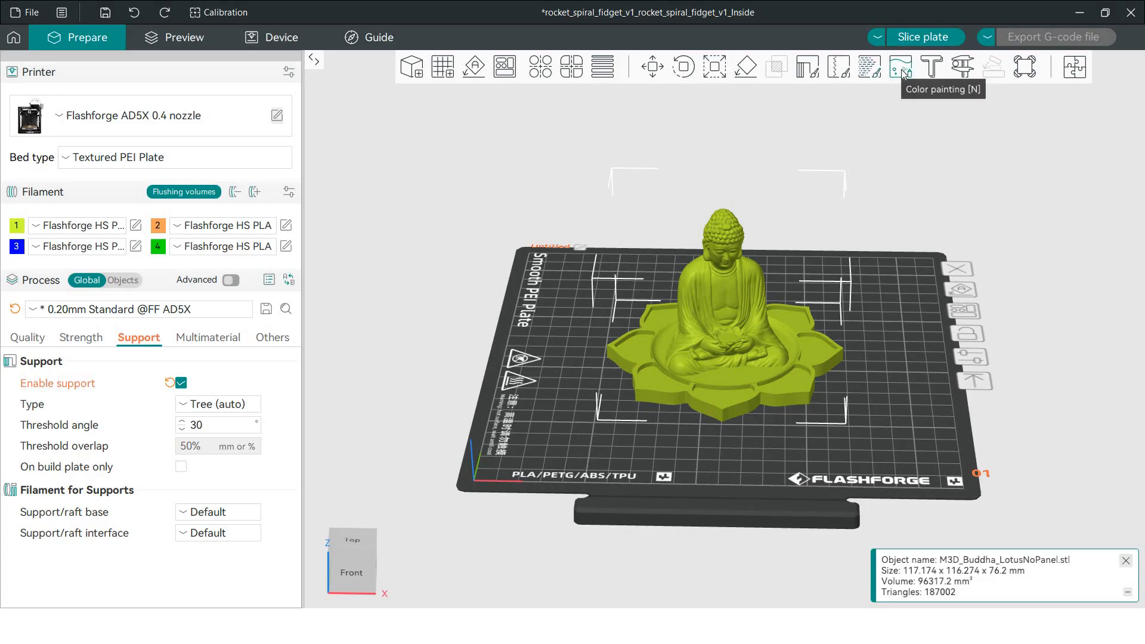
left_click(902, 68)
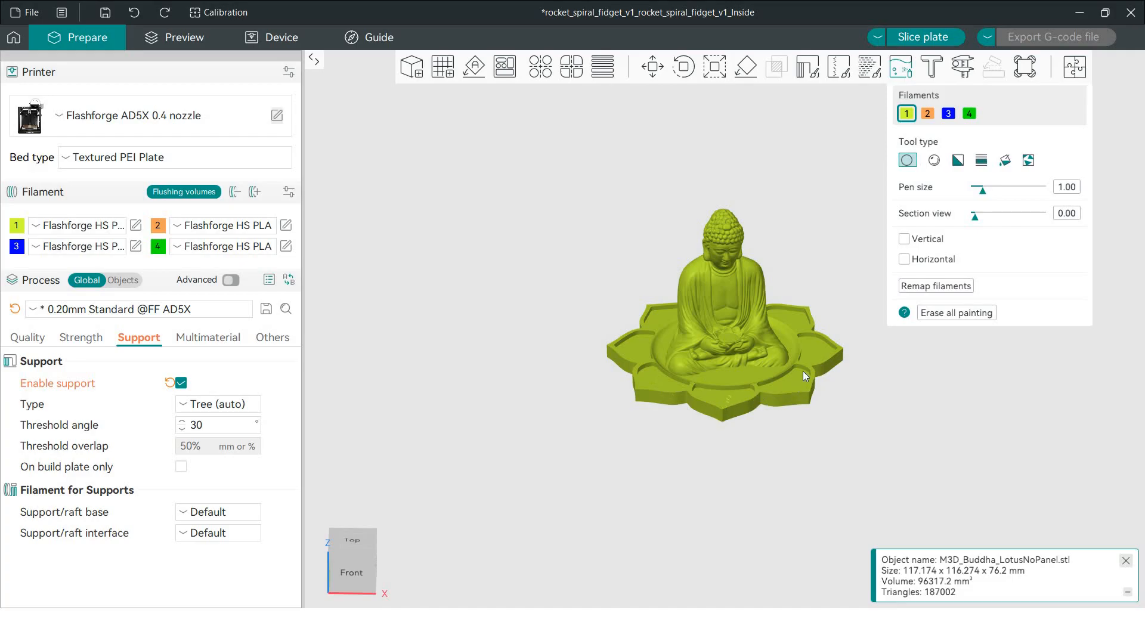
left_click(948, 116)
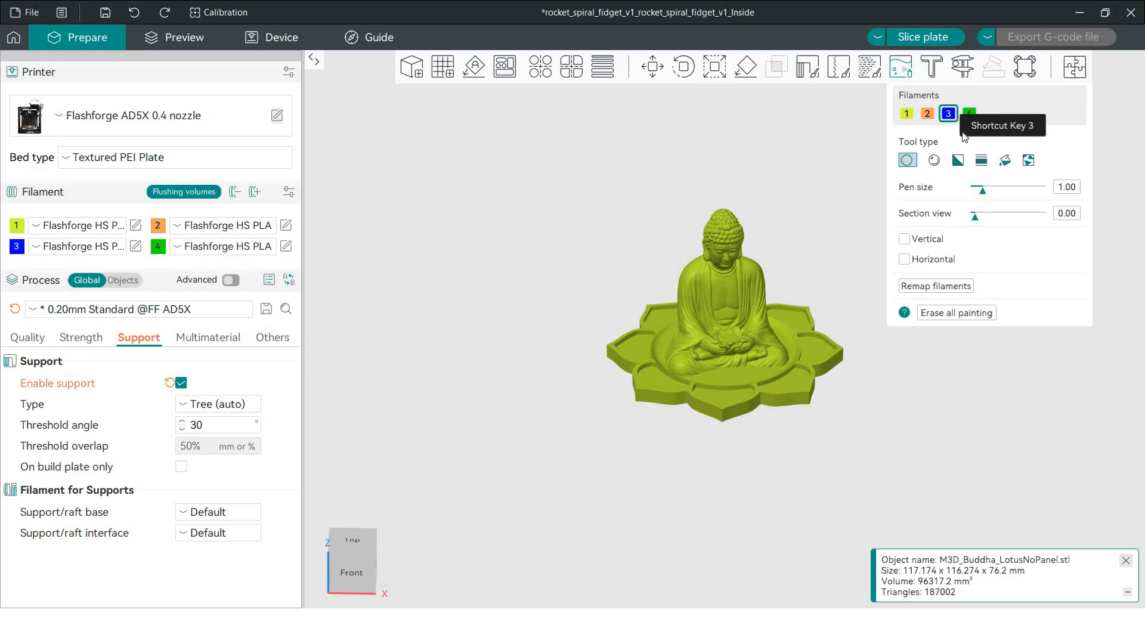
left_click(1005, 162)
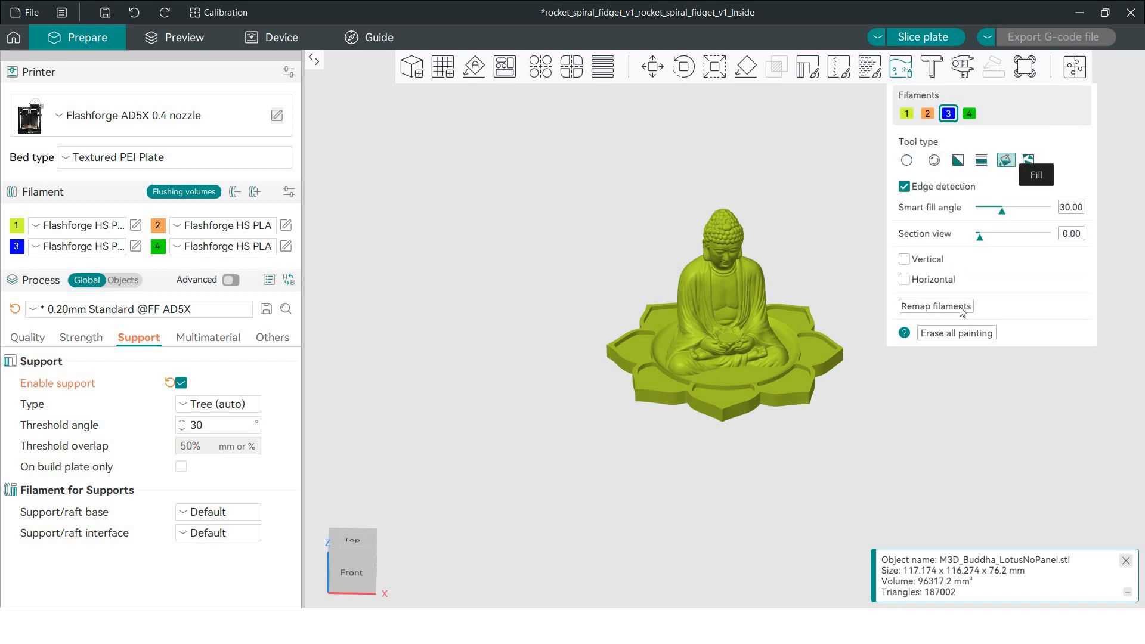
left_click(788, 368)
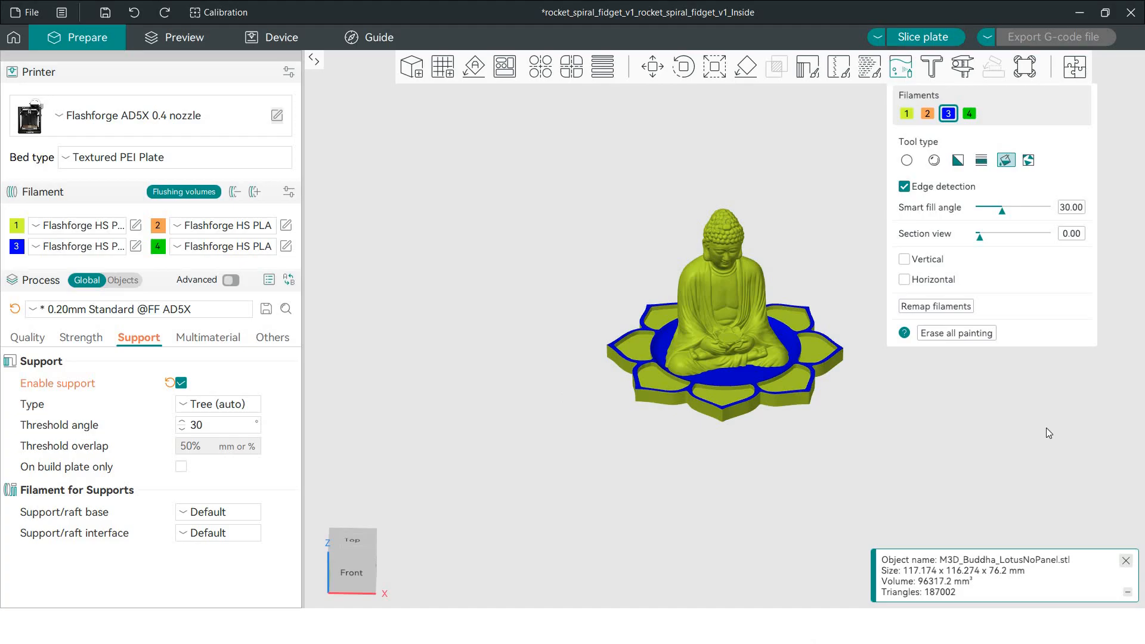
Fill the recessed faces of the lotus petals around the Buddha with green filament 4.
left_click(969, 114)
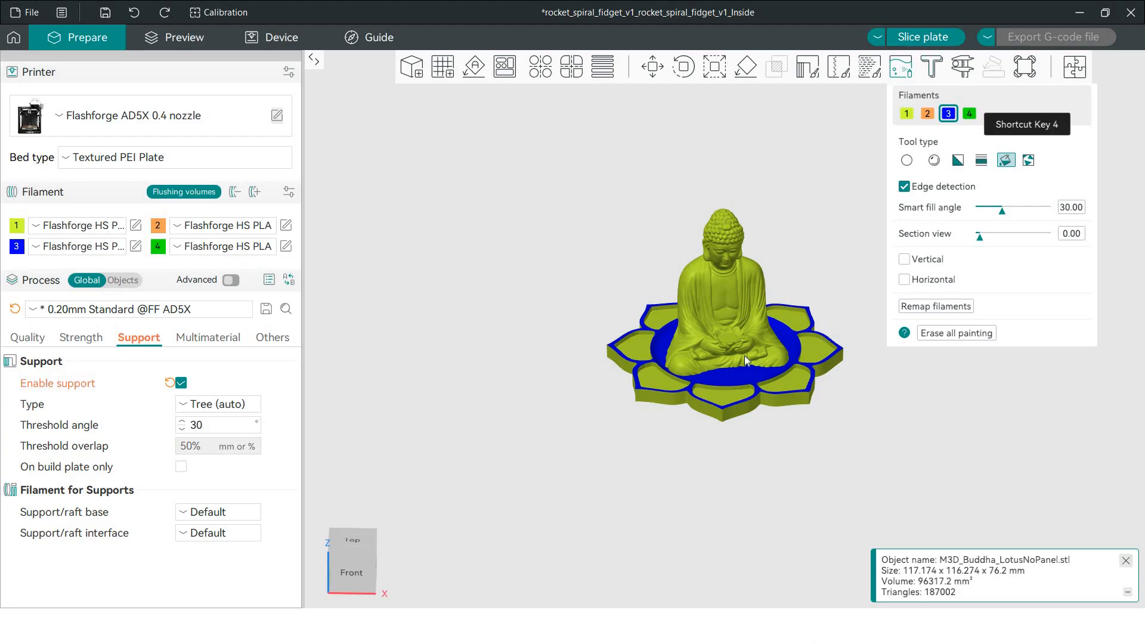
left_click(725, 395)
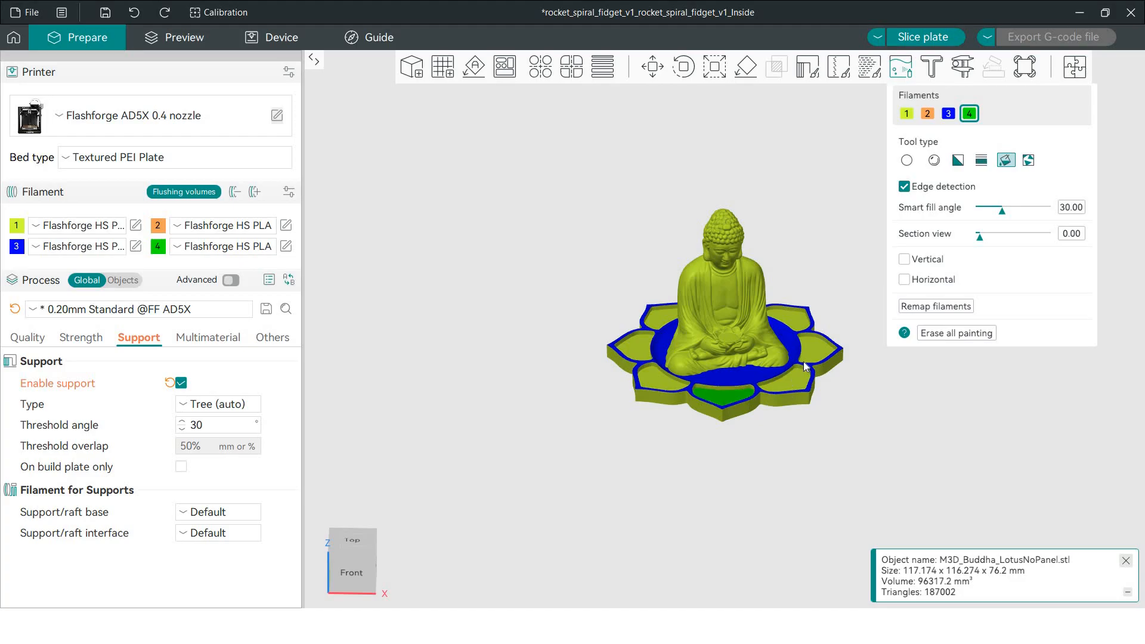
left_click(799, 366)
left_click(810, 348)
left_click(789, 317)
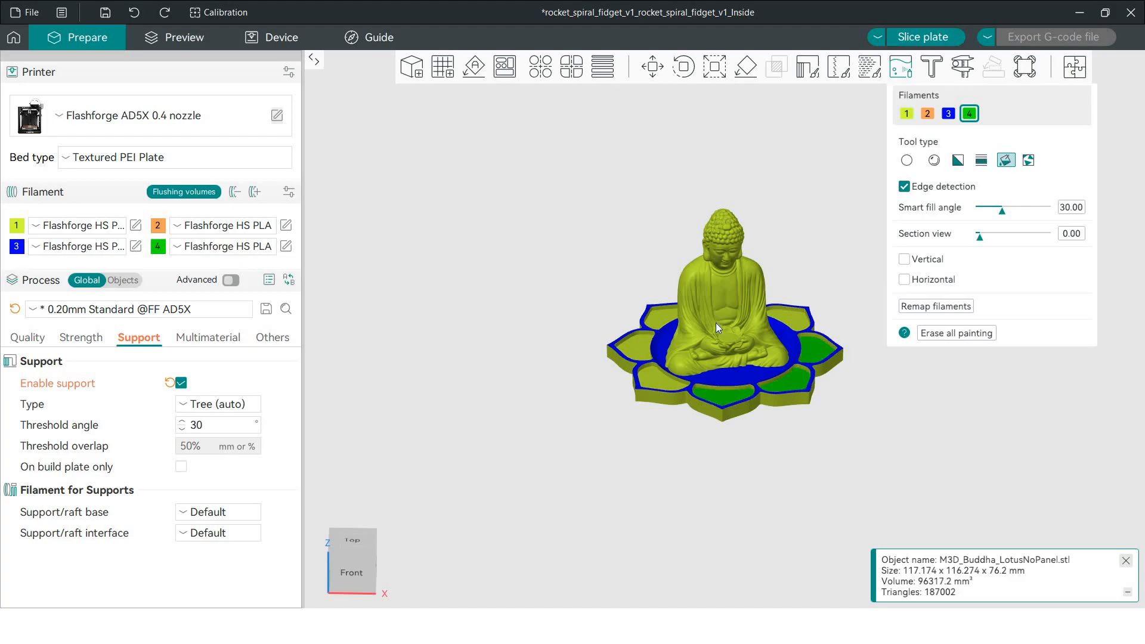
left_click(655, 326)
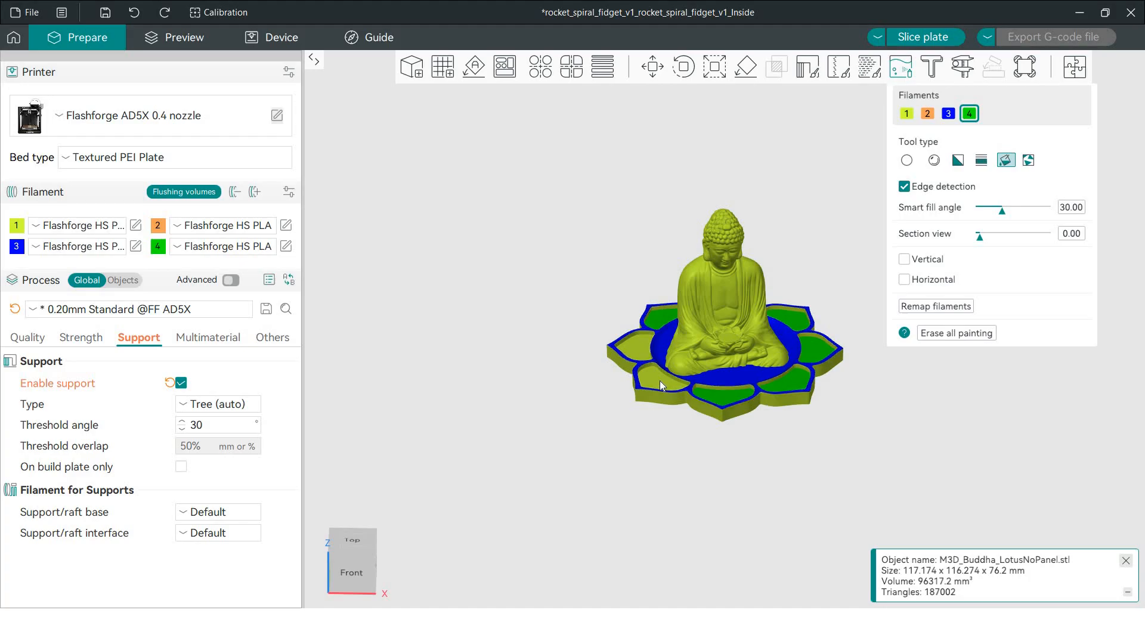
left_click(631, 346)
left_click(662, 379)
left_click_drag(700, 446, 637, 345)
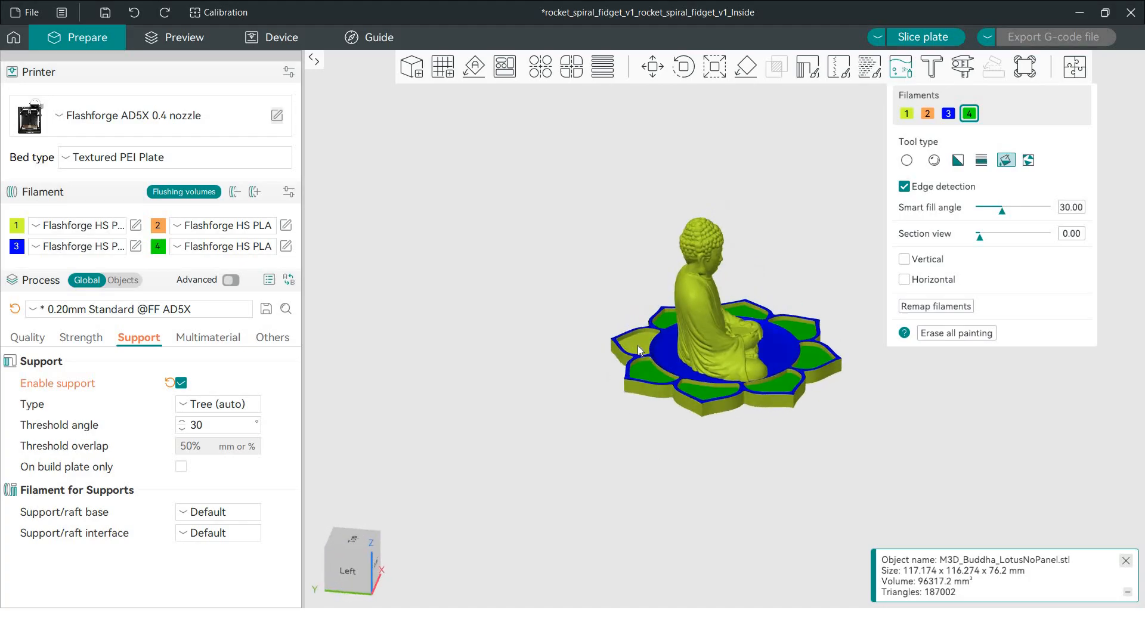
left_click(638, 345)
Fill the seated Buddha figure with orange filament 2 and check the painted model from different angles.
left_click_drag(763, 453, 761, 447)
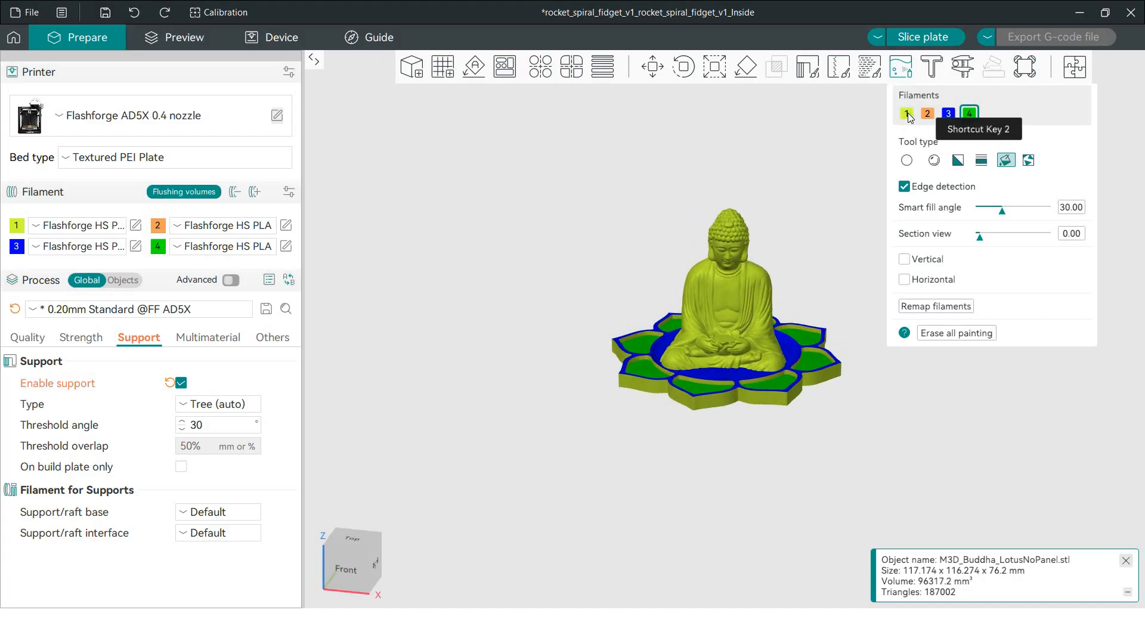
left_click(926, 113)
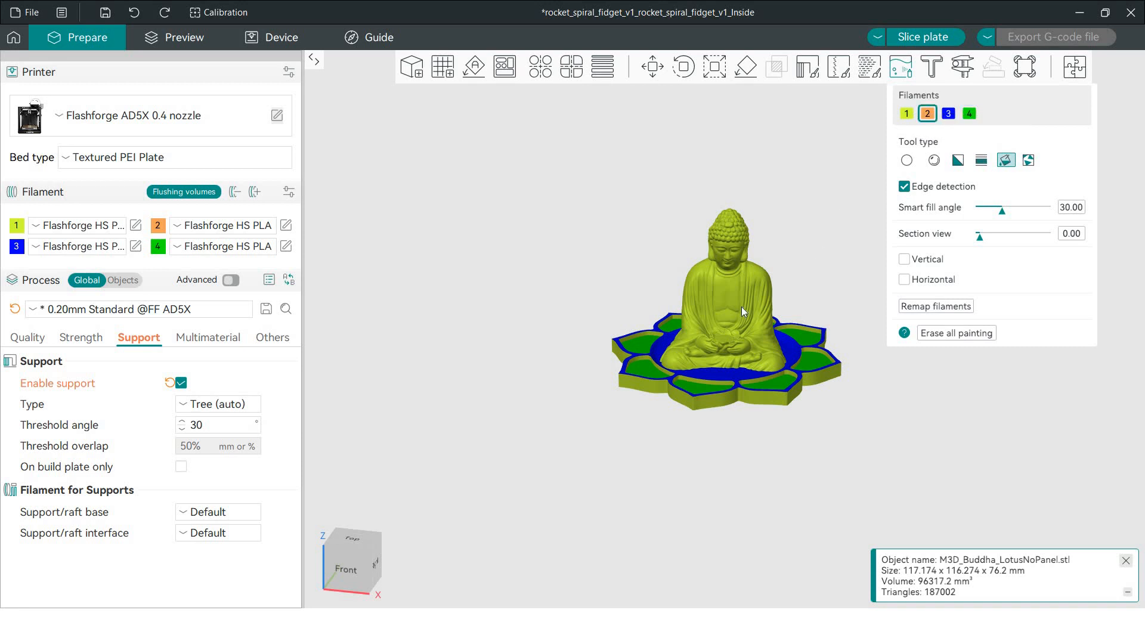
left_click(742, 307)
left_click_drag(676, 511, 803, 501)
mouse_move(678, 506)
left_mouse_down()
mouse_move(684, 525)
mouse_move(685, 509)
left_mouse_up()
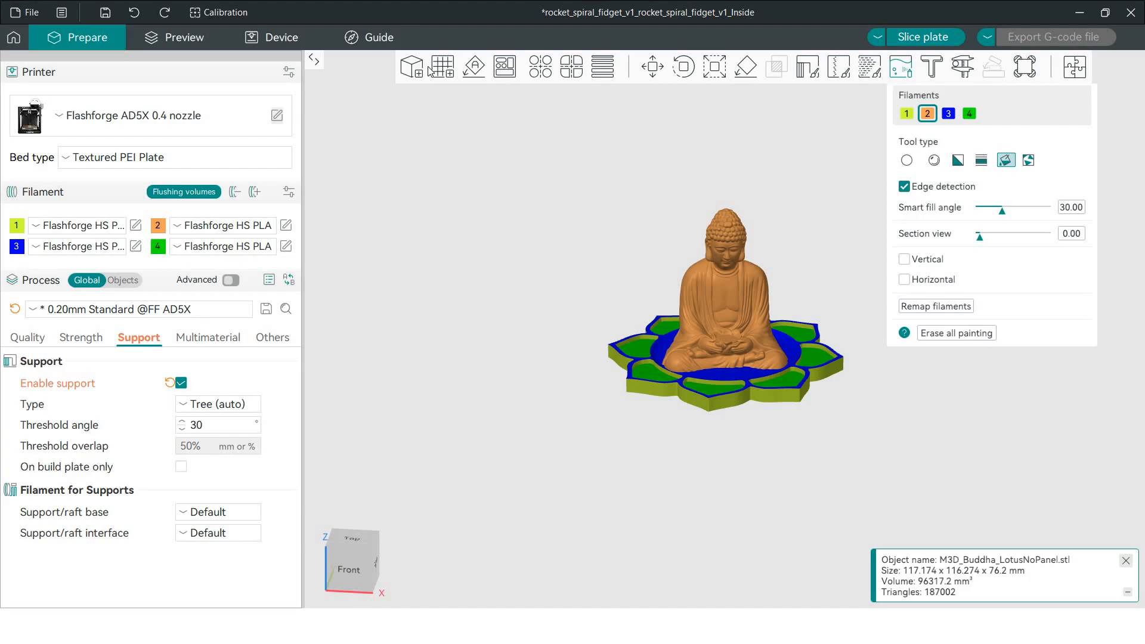
Slice the color-painted Buddha model and show its toolpath preview with the filament usage.
left_click(410, 70)
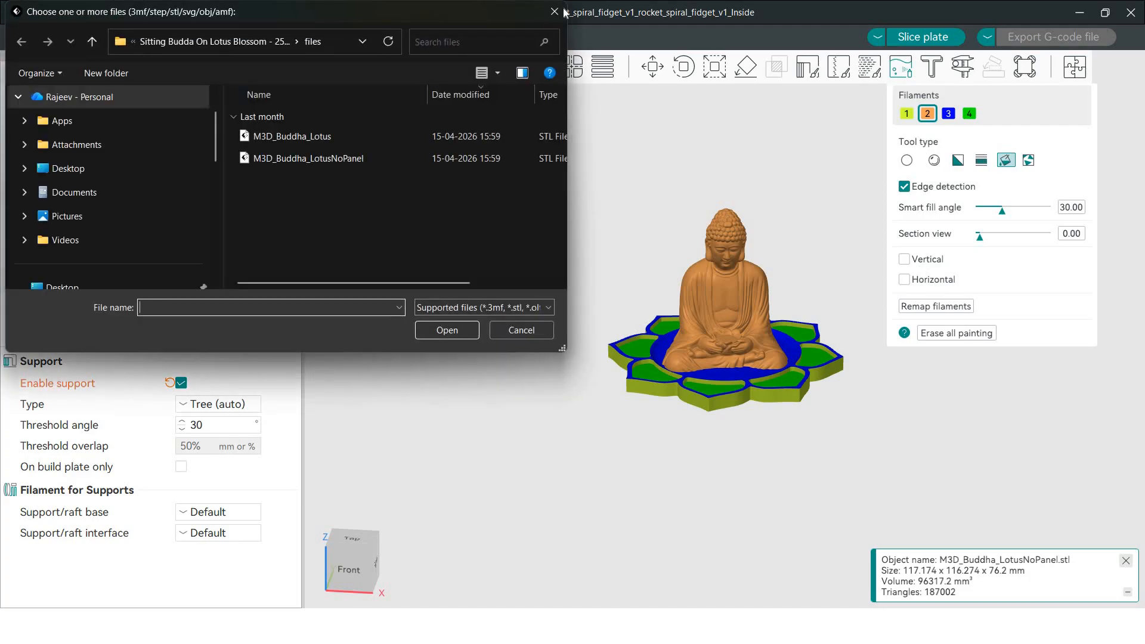
key("Escape")
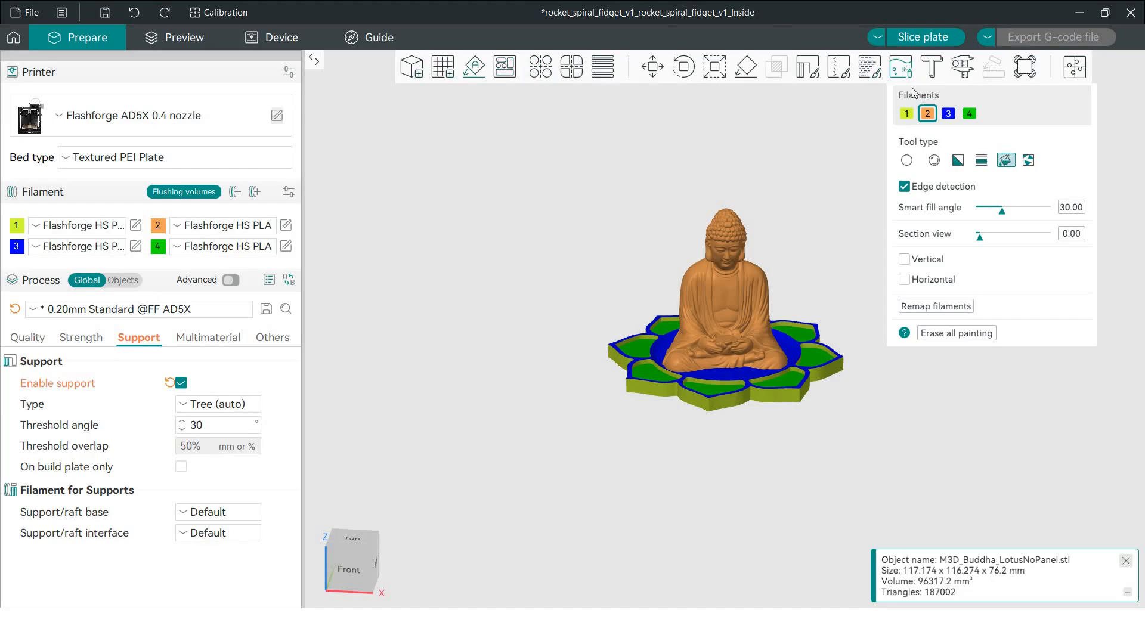
left_click(201, 38)
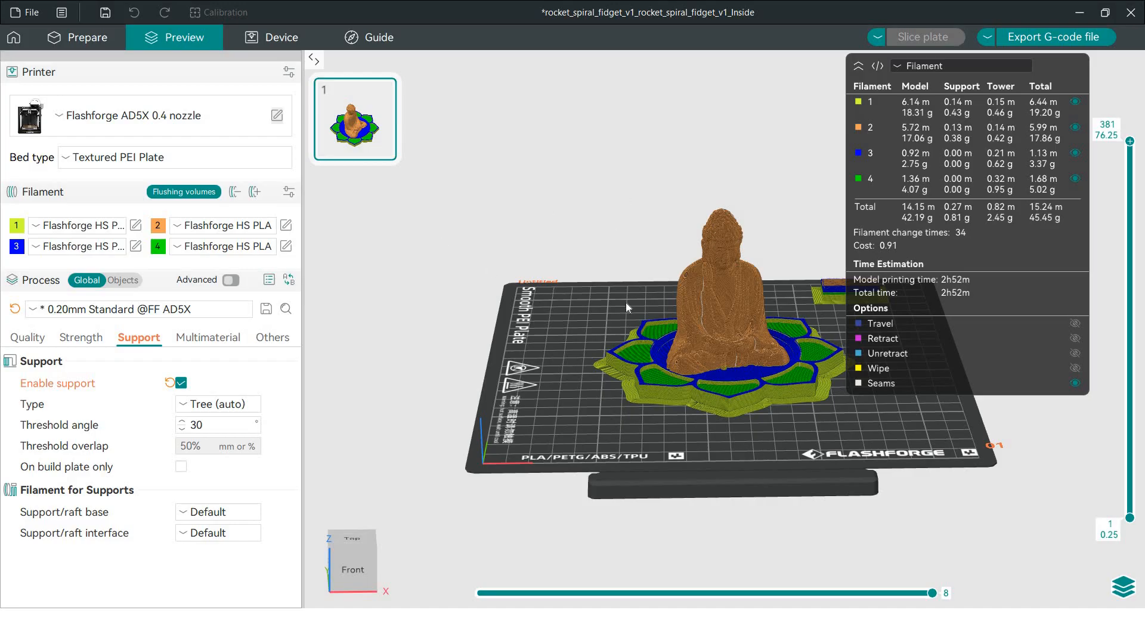
left_click(1081, 12)
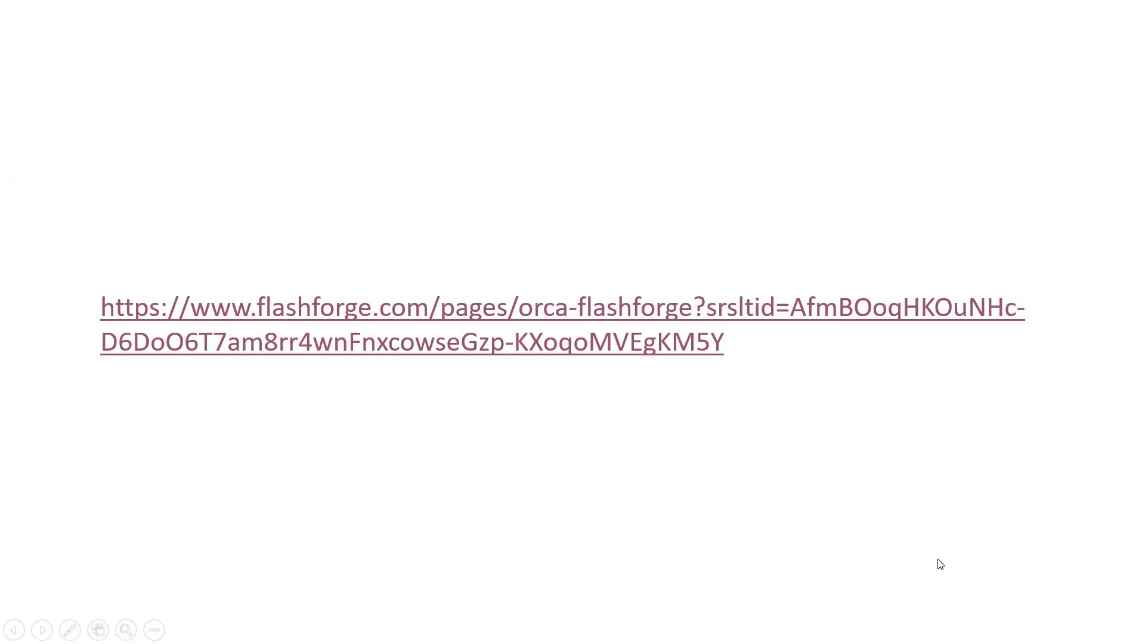
left_click(939, 562)
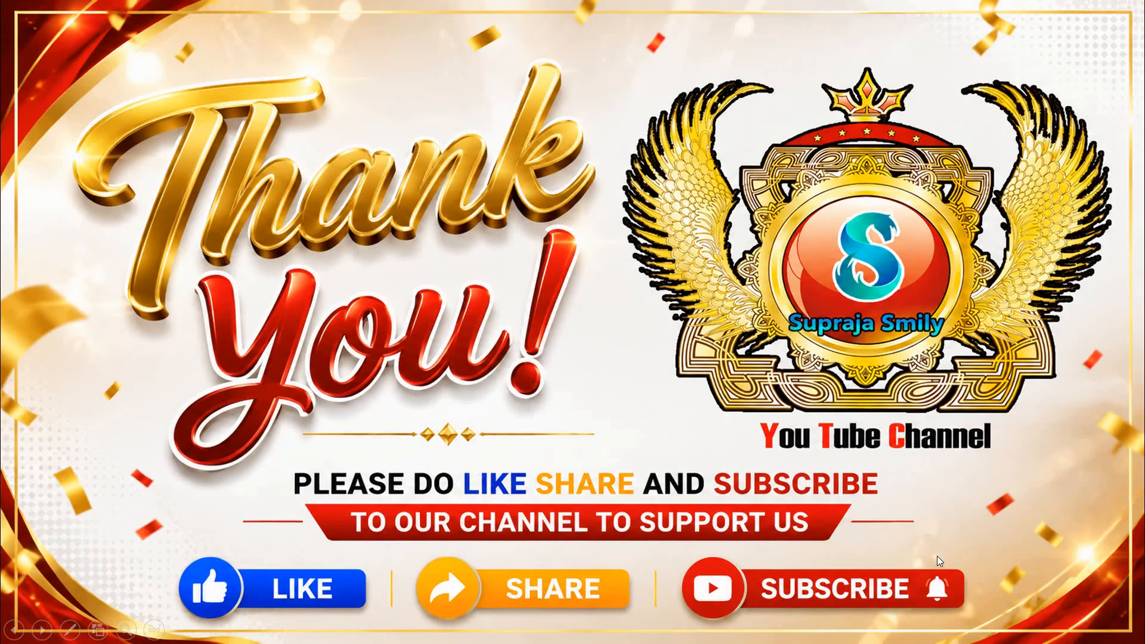